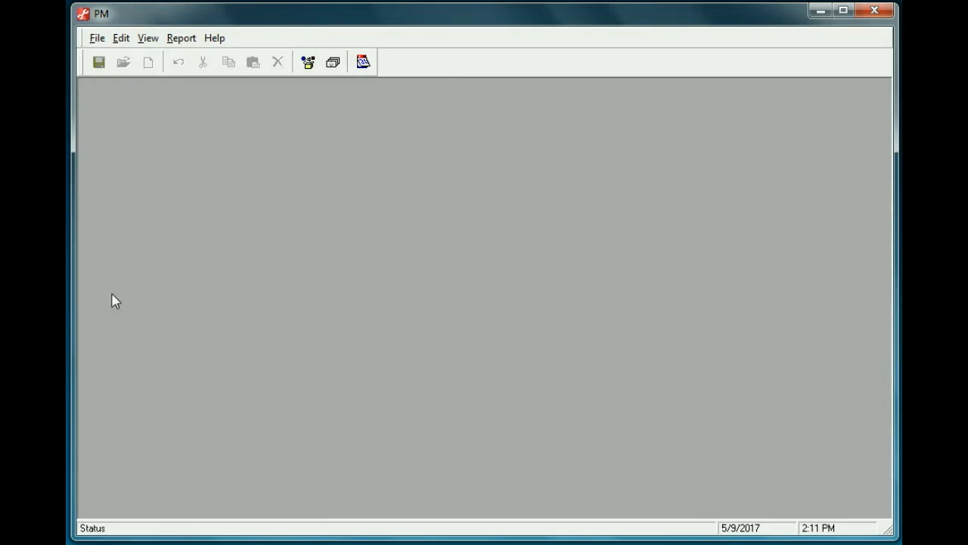
Open the equipment details and enter IRP-010484 as the new record's equipment ID
{"action": "left_click", "coordinate": [97, 39]}
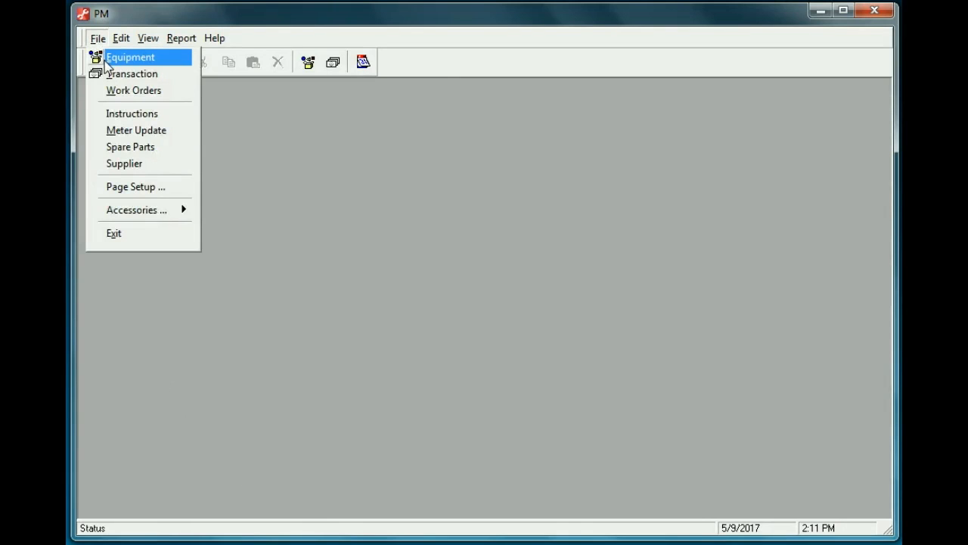
{"action": "left_click", "coordinate": [106, 59]}
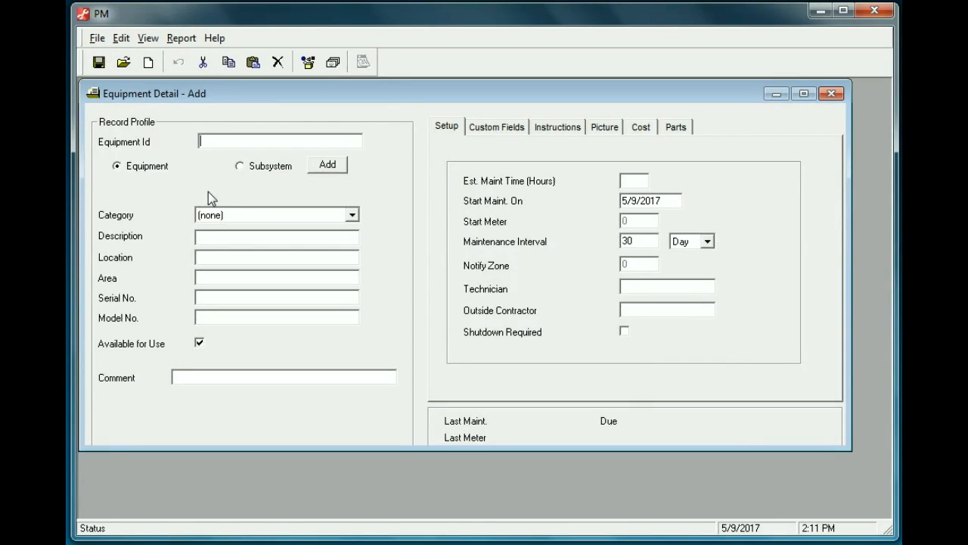
{"action": "type", "text": "IRP-010484"}
Keep Day as the maintenance interval unit, set the maintenance start date to 4/15/2017, and save the equipment record
{"action": "left_click", "coordinate": [709, 242]}
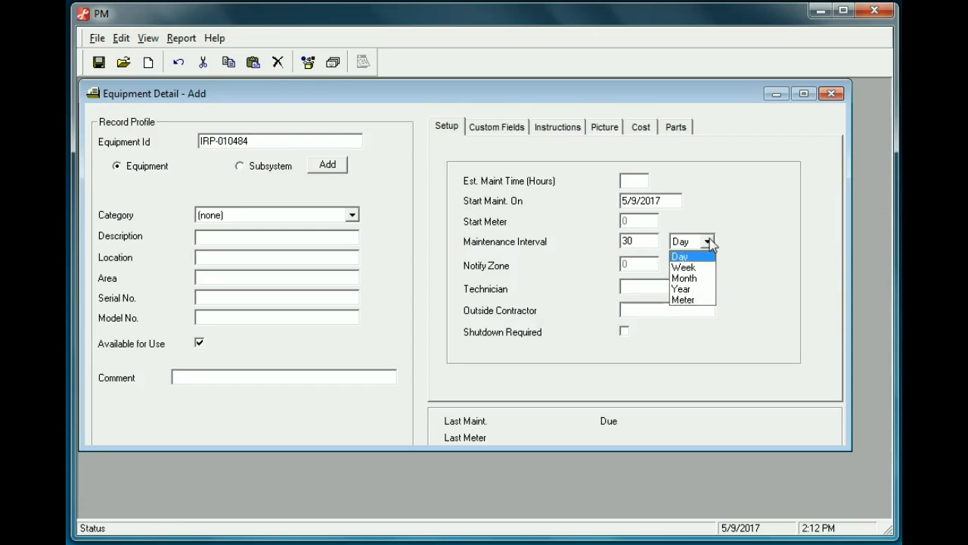
{"action": "left_click", "coordinate": [710, 242]}
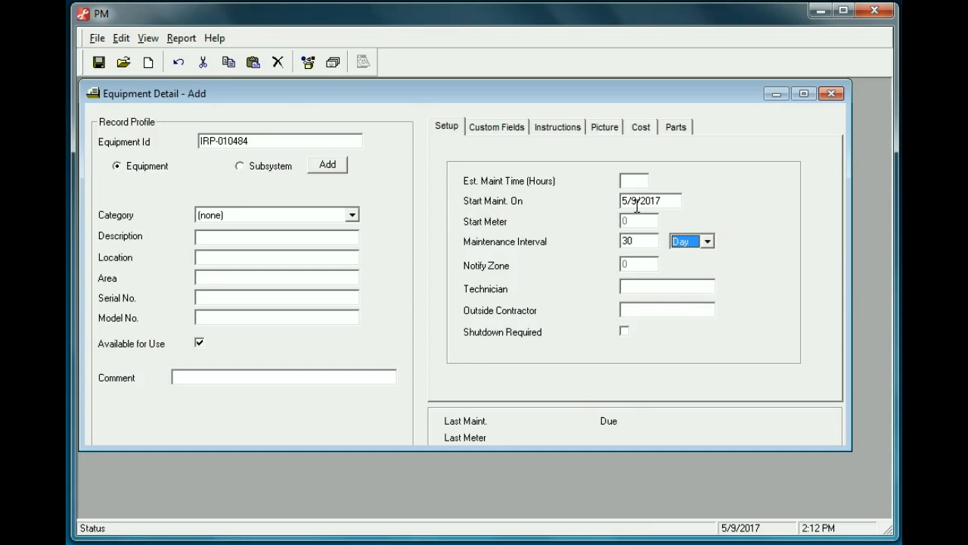
{"action": "mouse_move", "coordinate": [636, 205]}
{"action": "left_click", "coordinate": [624, 201]}
{"action": "key", "text": "Delete"}
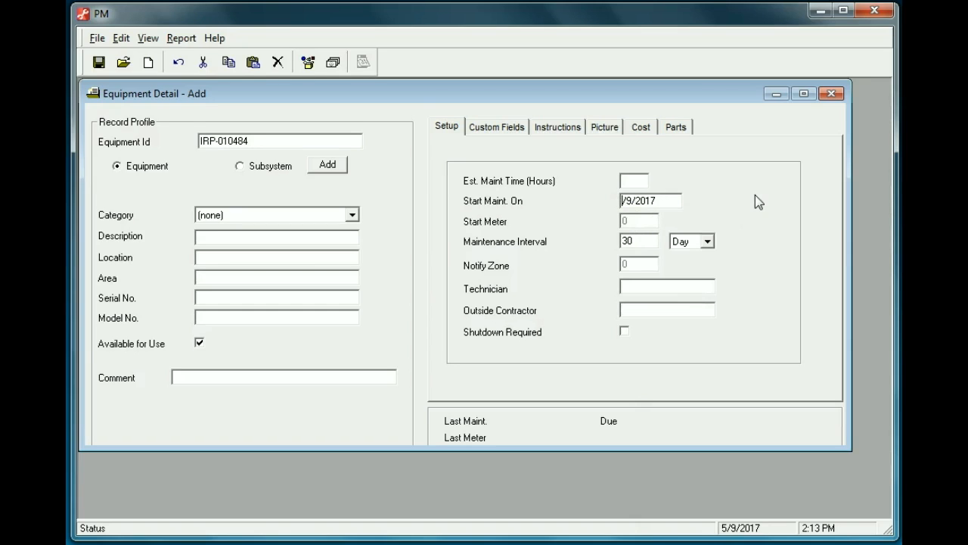
{"action": "type", "text": "4"}
{"action": "key", "text": "Delete"}
{"action": "type", "text": "15"}
{"action": "left_click", "coordinate": [99, 64]}
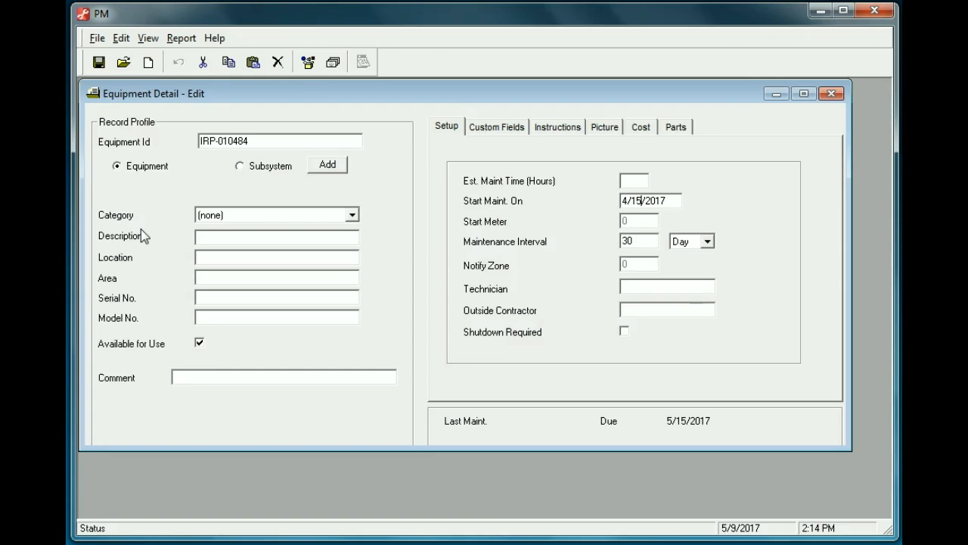
Set the equipment's category to Press and its description to "10 Ton Press"
{"action": "left_click", "coordinate": [353, 217]}
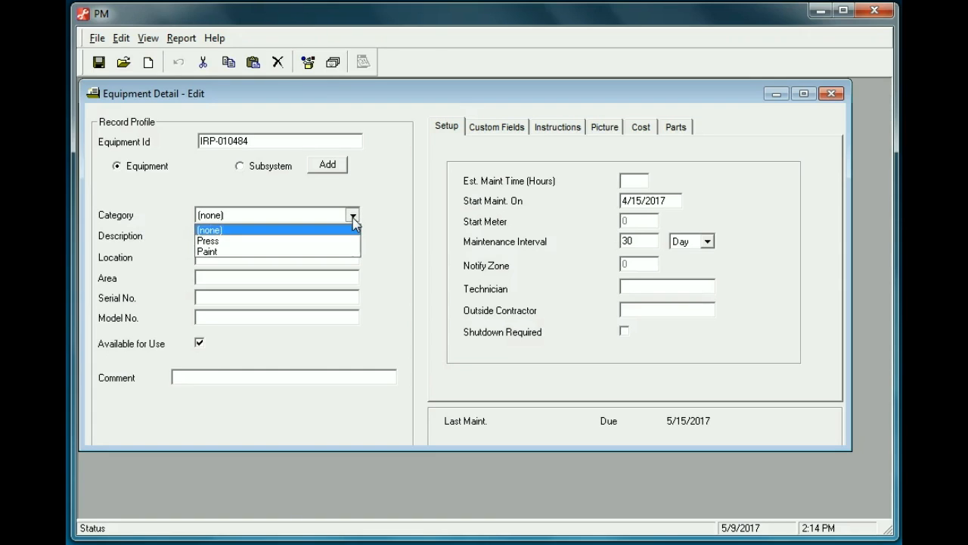
{"action": "left_click", "coordinate": [266, 240]}
{"action": "left_click", "coordinate": [265, 240]}
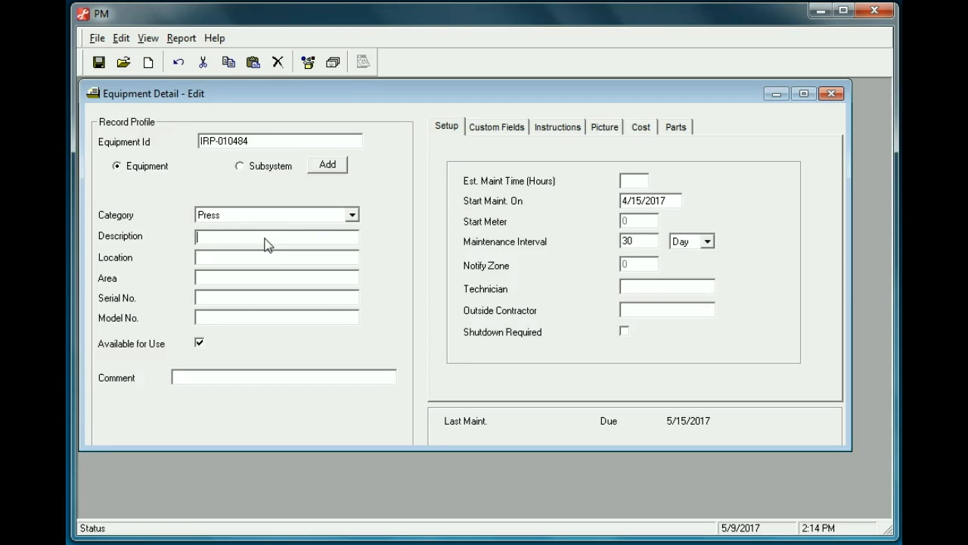
{"action": "type", "text": "10 Ton Press"}
Enter "Plant 3" as the location and "Aisle 2" as the area, and save the record
{"action": "left_click", "coordinate": [239, 258]}
{"action": "type", "text": "Plant 3"}
{"action": "left_click", "coordinate": [231, 280]}
{"action": "type", "text": "Ais"}
{"action": "type", "text": "le 2"}
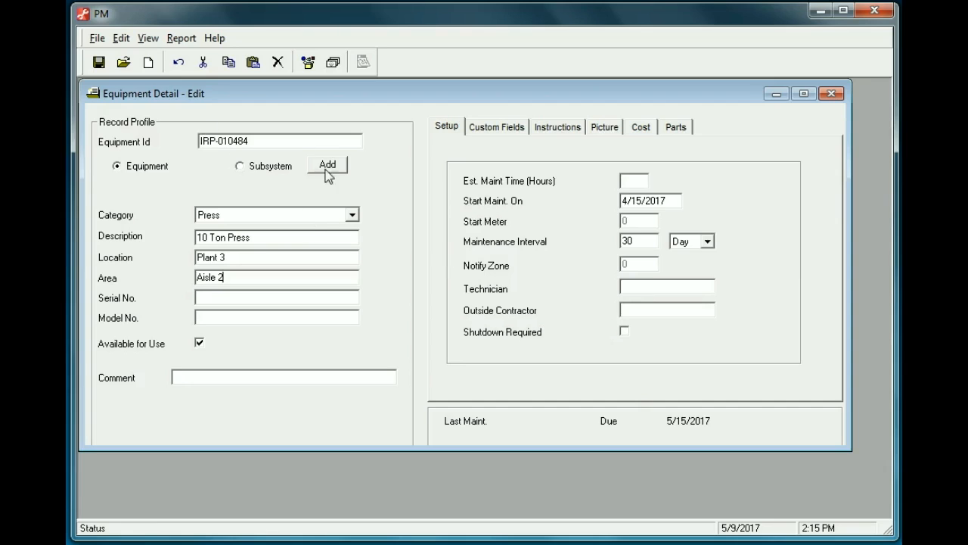
{"action": "left_click", "coordinate": [98, 63]}
Name the equipment's first two custom fields "Manufacturer" and "Rate"
{"action": "left_click", "coordinate": [497, 127]}
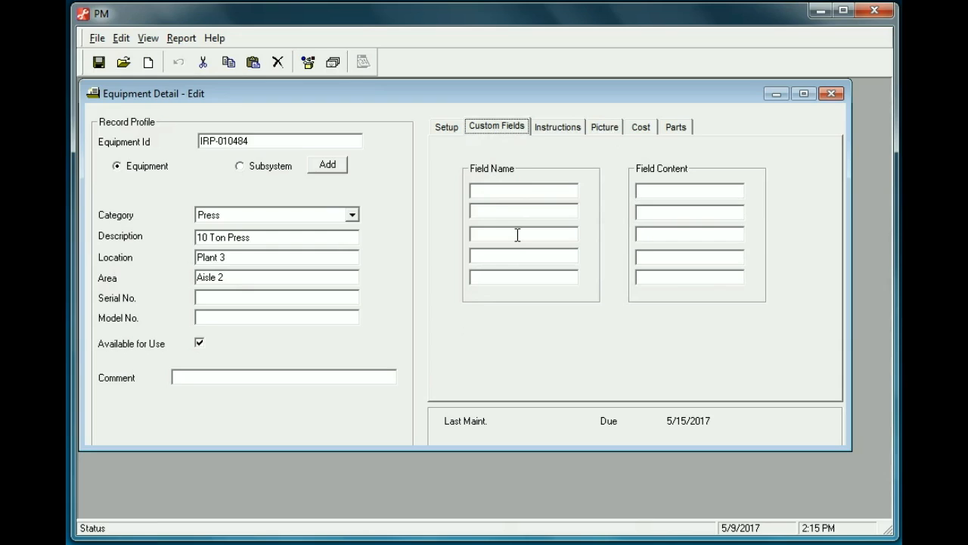
{"action": "left_click", "coordinate": [501, 191]}
{"action": "type", "text": "Manufact"}
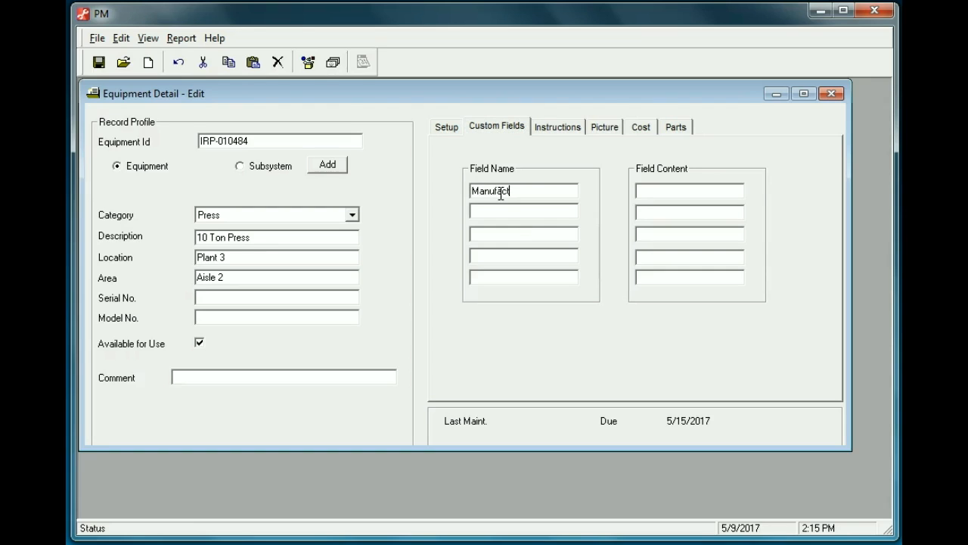
{"action": "type", "text": "urer"}
{"action": "left_click", "coordinate": [525, 209]}
{"action": "type", "text": "Rate"}
Fill the Manufacturer field with "ABC Co." and the Rate field with "35 Pieces per min", and save the record
{"action": "left_click", "coordinate": [662, 192]}
{"action": "type", "text": "ABC Co."}
{"action": "left_click", "coordinate": [666, 211]}
{"action": "type", "text": "35 Pie"}
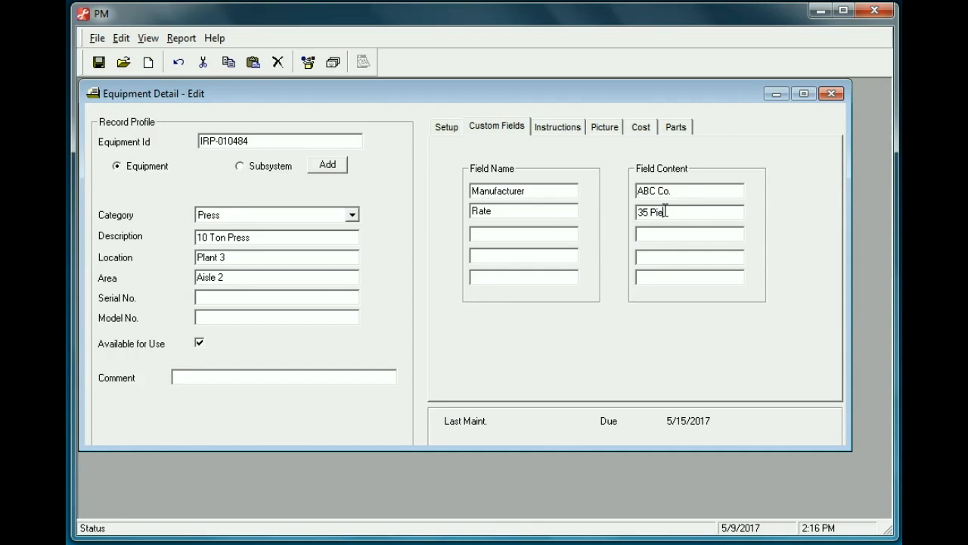
{"action": "type", "text": "ces per min"}
{"action": "left_click", "coordinate": [94, 65]}
Link the global instruction PM-01 to the equipment and save the record
{"action": "left_click", "coordinate": [568, 128]}
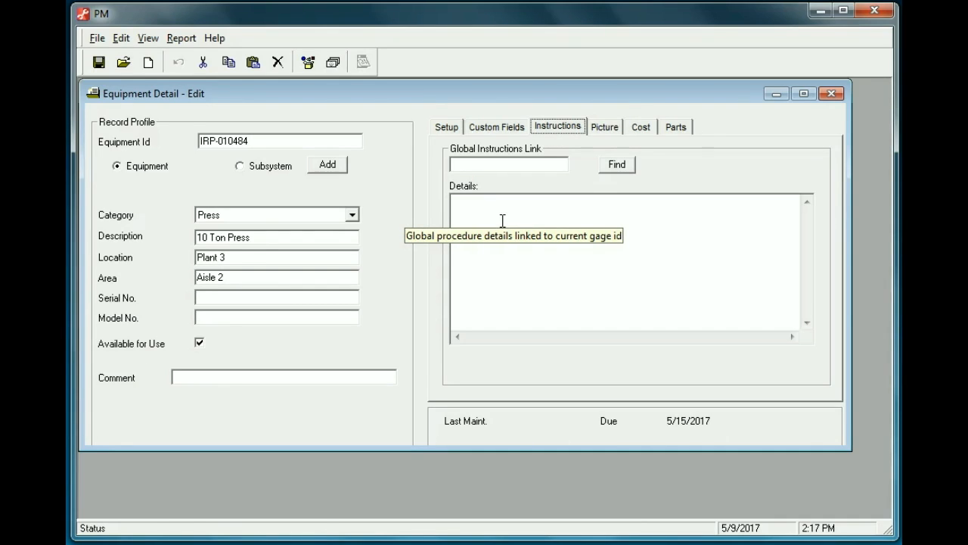
{"action": "left_click", "coordinate": [622, 169]}
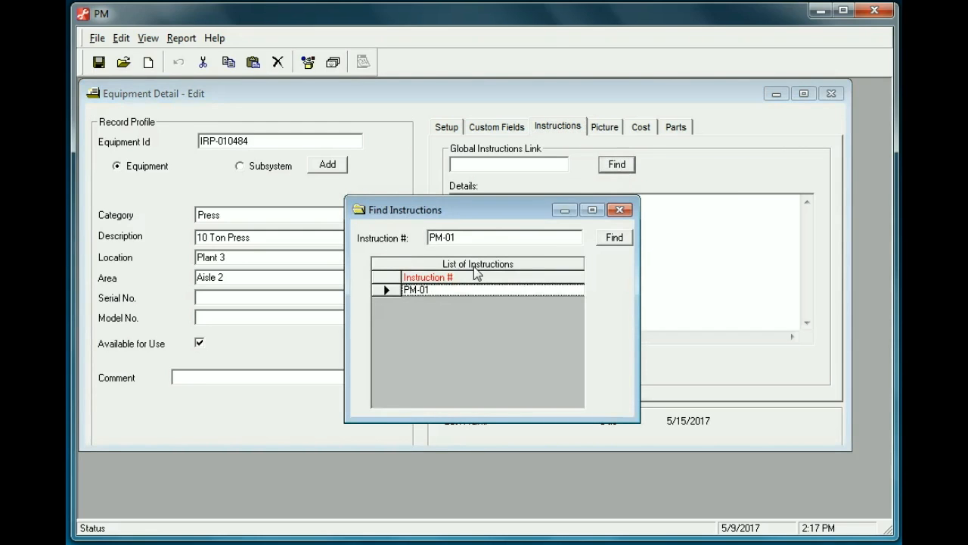
{"action": "double_click", "coordinate": [409, 290]}
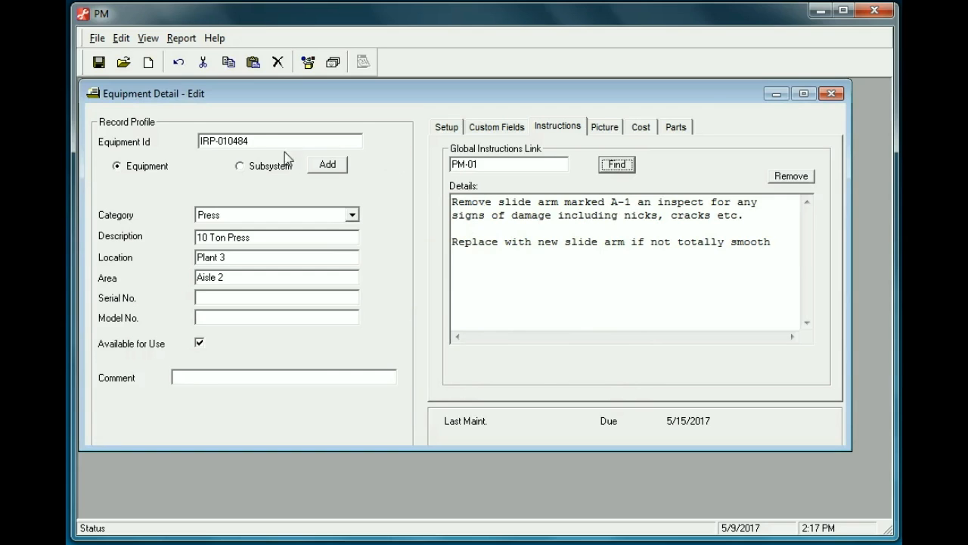
{"action": "left_click", "coordinate": [98, 62]}
Attach the picture C:\PMPictures\Press.JPG to the equipment, save the record, and close it
{"action": "left_click", "coordinate": [603, 127]}
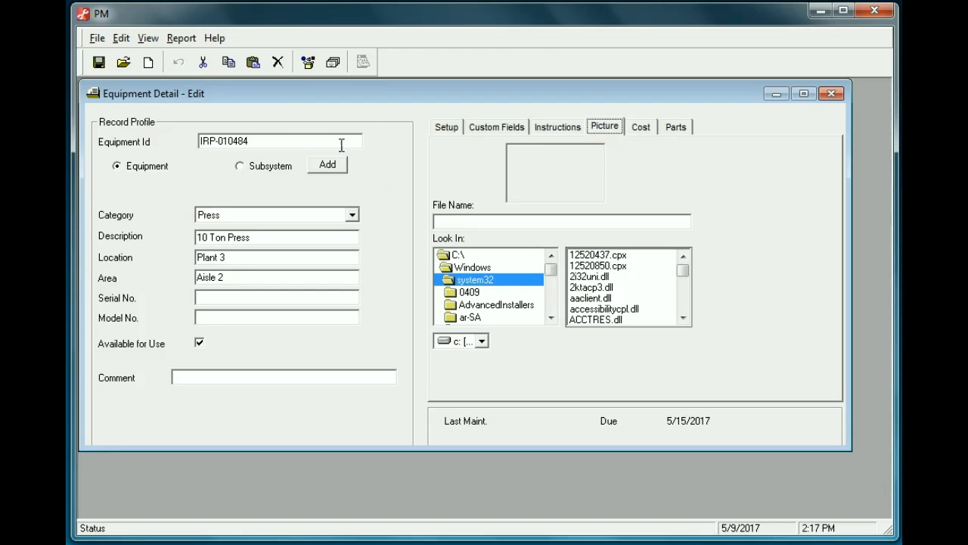
{"action": "double_click", "coordinate": [456, 256]}
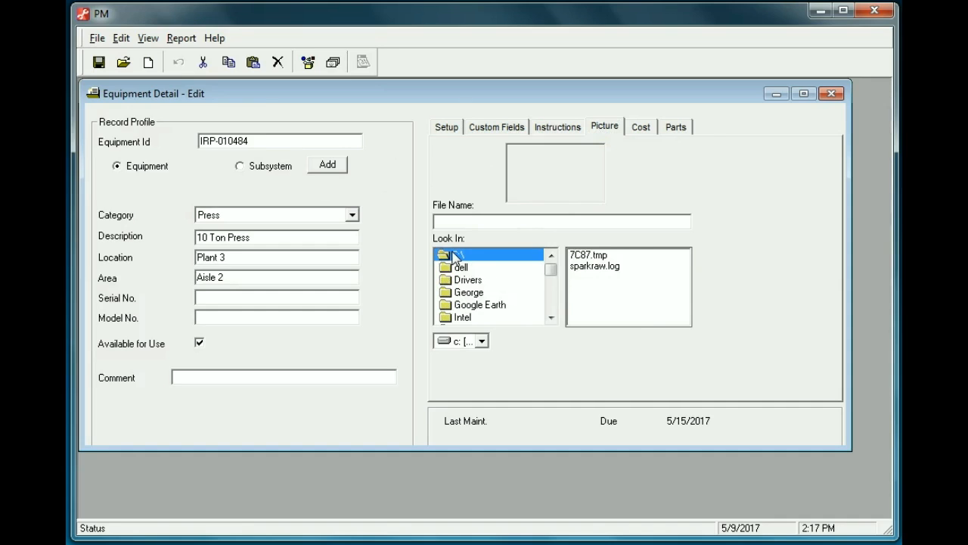
{"action": "left_click_drag", "start_coordinate": [551, 279], "coordinate": [552, 292]}
{"action": "double_click", "coordinate": [449, 293]}
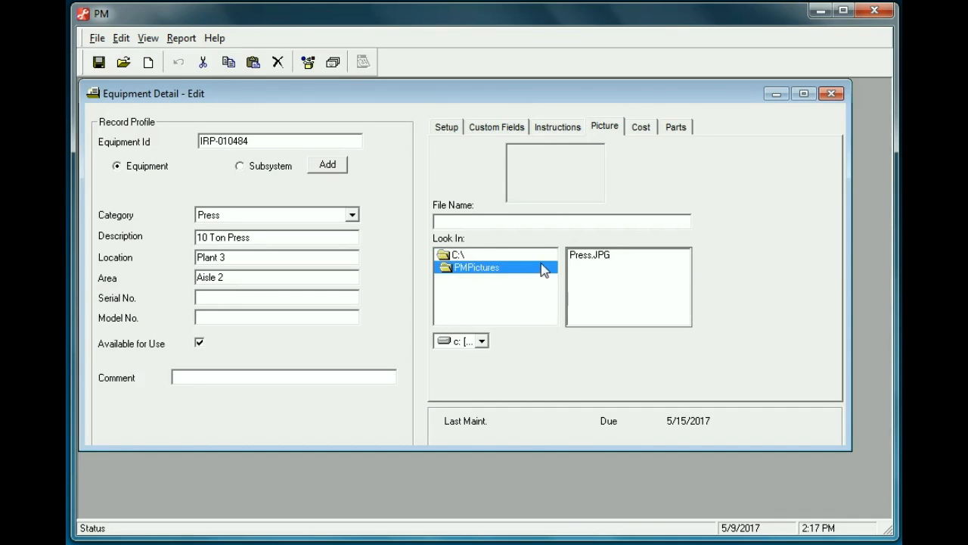
{"action": "left_click", "coordinate": [583, 255]}
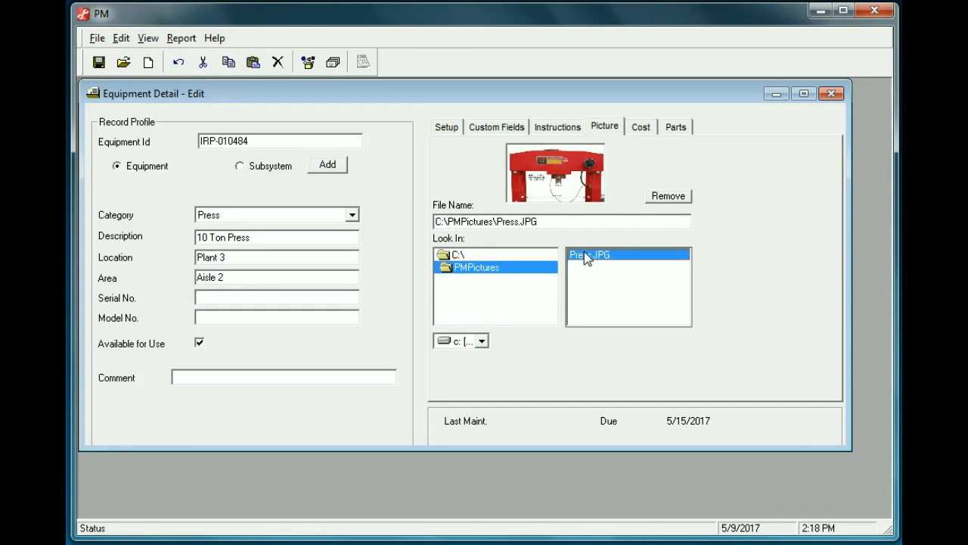
{"action": "left_click", "coordinate": [98, 66]}
{"action": "left_click", "coordinate": [832, 95]}
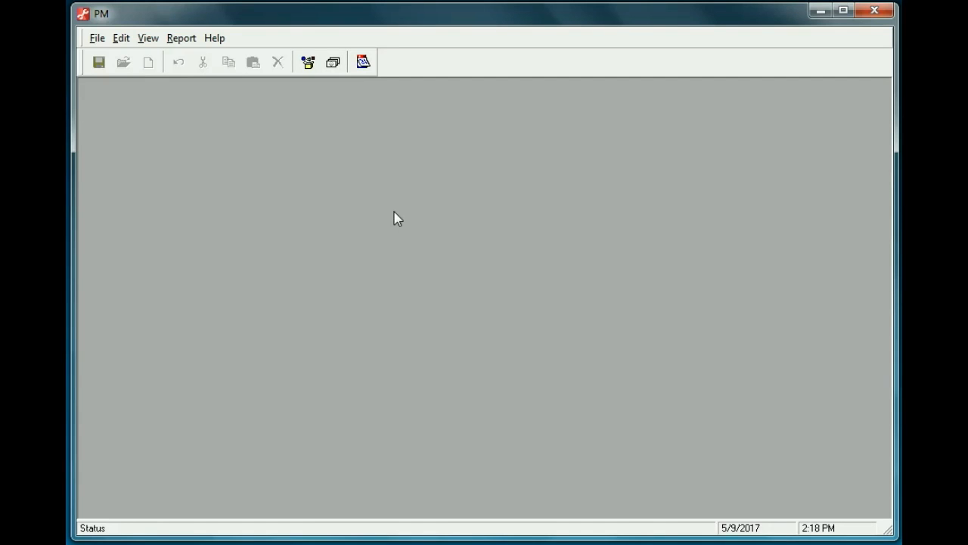
Reopen the equipment details and check the list of equipment records for the 10 Ton Press
{"action": "left_click", "coordinate": [96, 38]}
{"action": "left_click", "coordinate": [102, 62]}
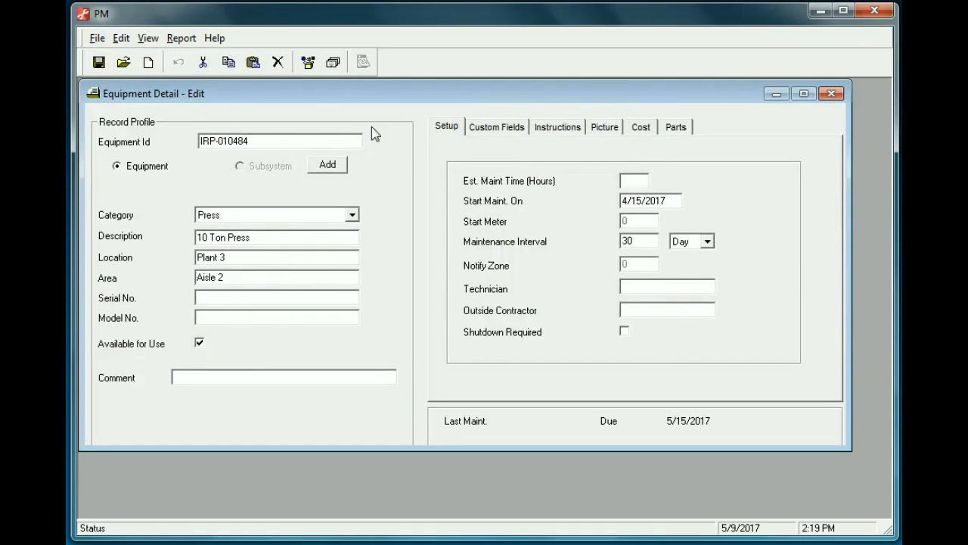
{"action": "left_click", "coordinate": [123, 63]}
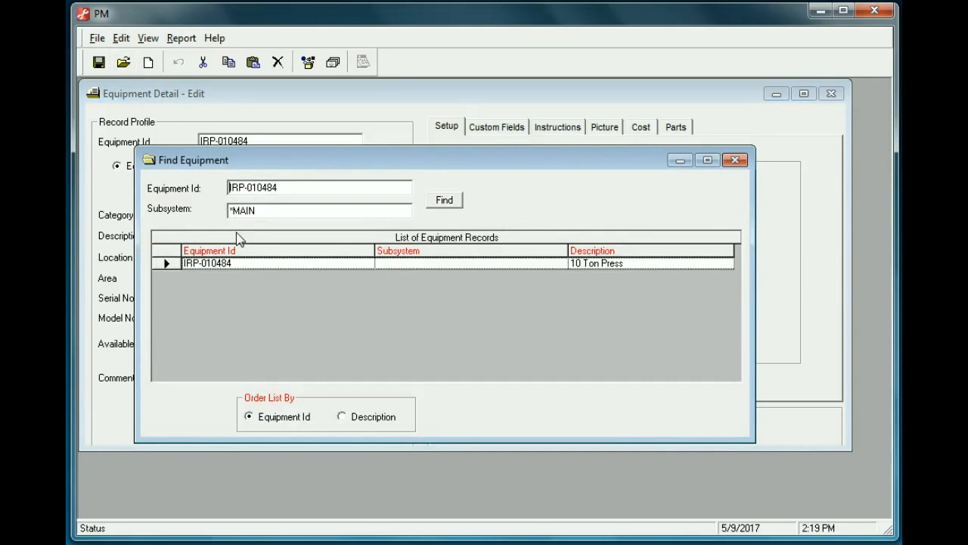
{"action": "left_click", "coordinate": [734, 161]}
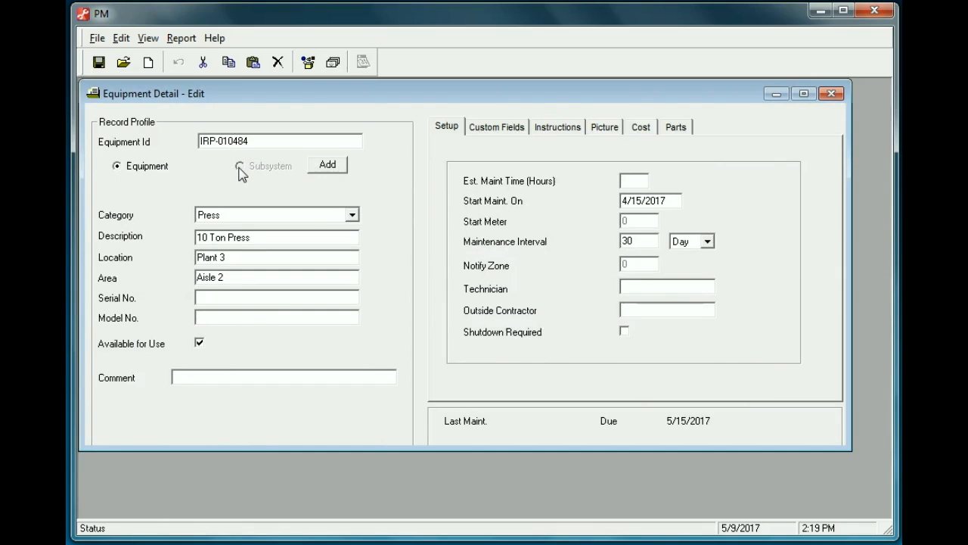
Add a subsystem named "Electrical" to the press with a maintenance interval of 1 Year, save it, and close the record
{"action": "left_click", "coordinate": [326, 168]}
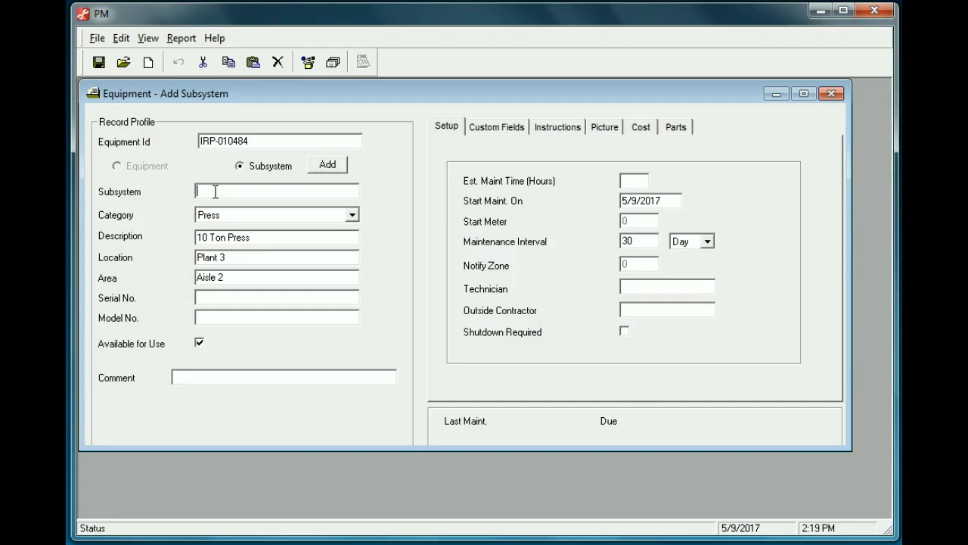
{"action": "type", "text": "Electrical"}
{"action": "left_click", "coordinate": [711, 242]}
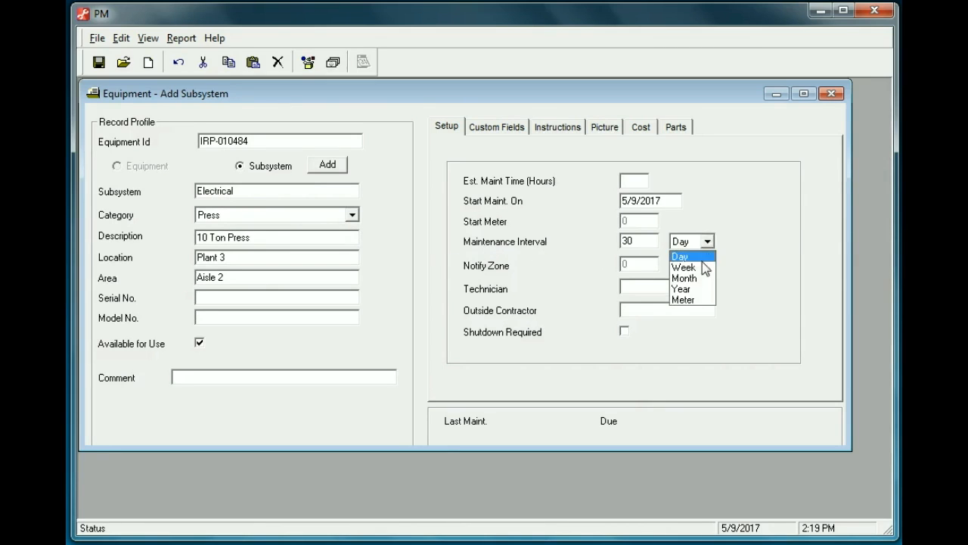
{"action": "left_click", "coordinate": [685, 287]}
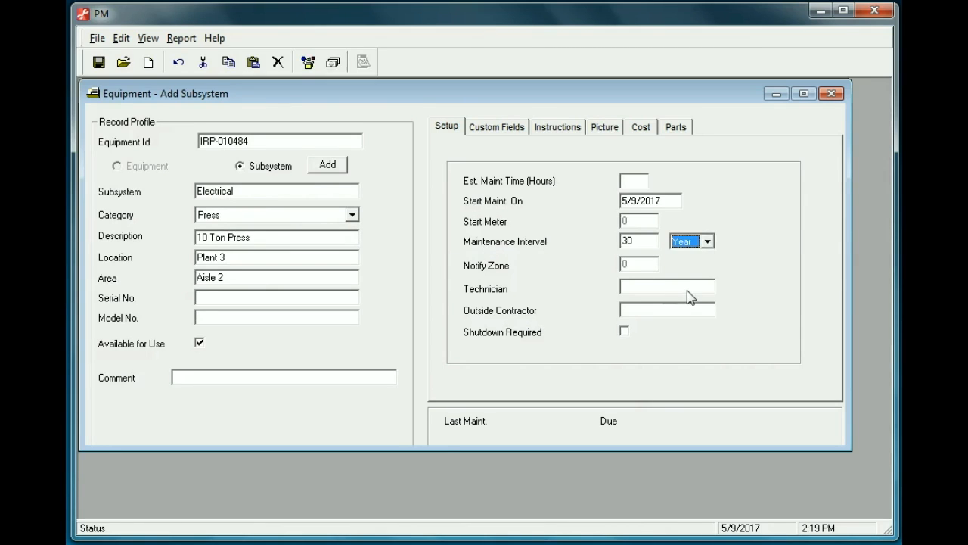
{"action": "left_click", "coordinate": [645, 242]}
{"action": "key", "text": "BackSpace"}
{"action": "key", "text": "BackSpace"}
{"action": "type", "text": "1"}
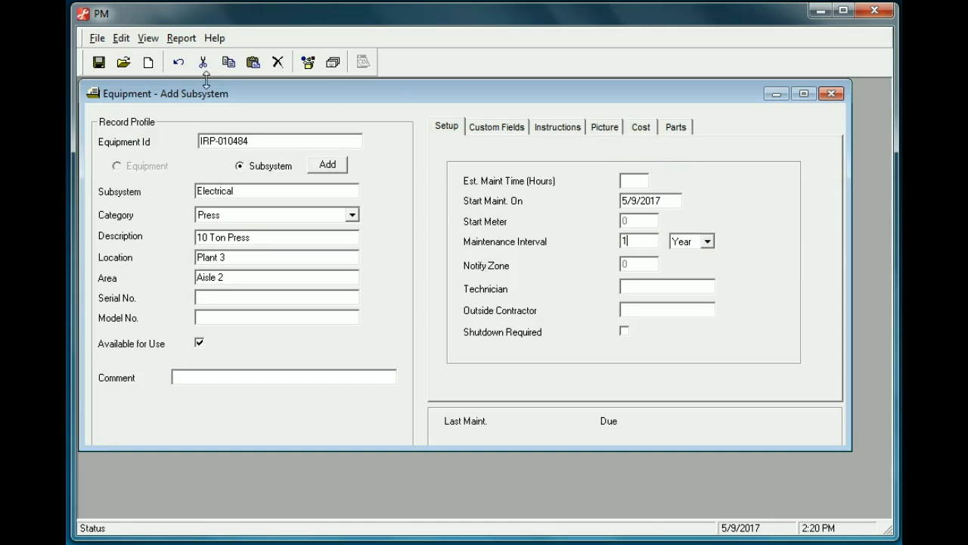
{"action": "left_click", "coordinate": [97, 64]}
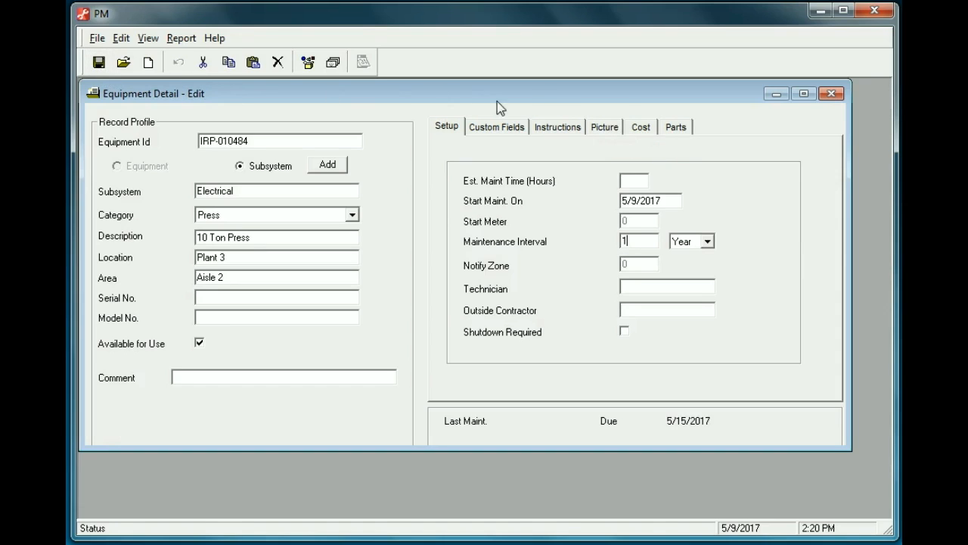
{"action": "left_click", "coordinate": [832, 94]}
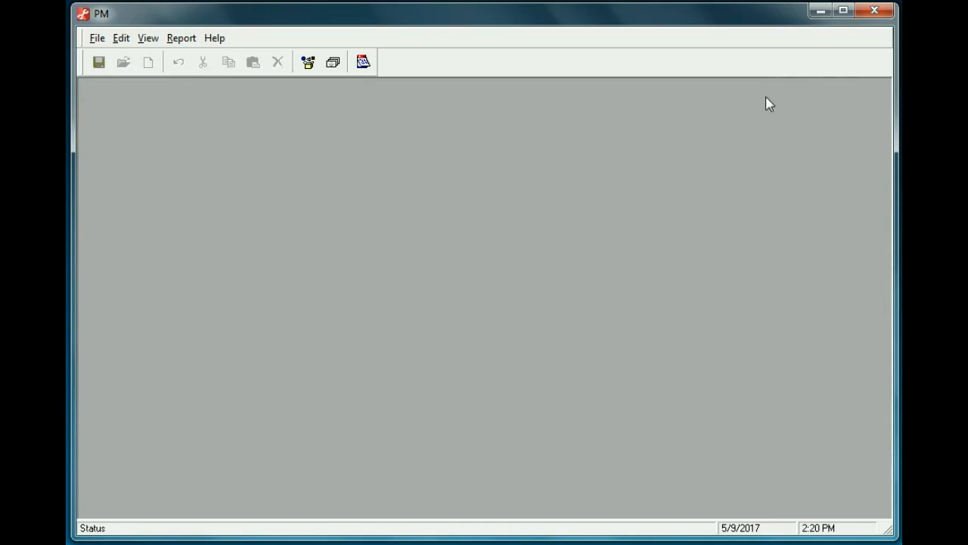
Reopen the equipment details and check the equipment list for the main press record and its Electrical subsystem
{"action": "left_click", "coordinate": [97, 38]}
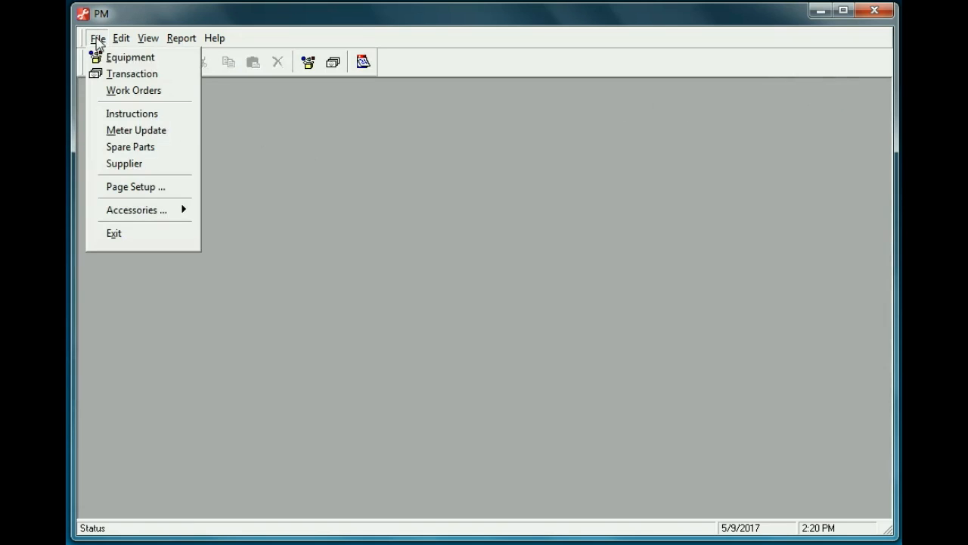
{"action": "left_click", "coordinate": [106, 56]}
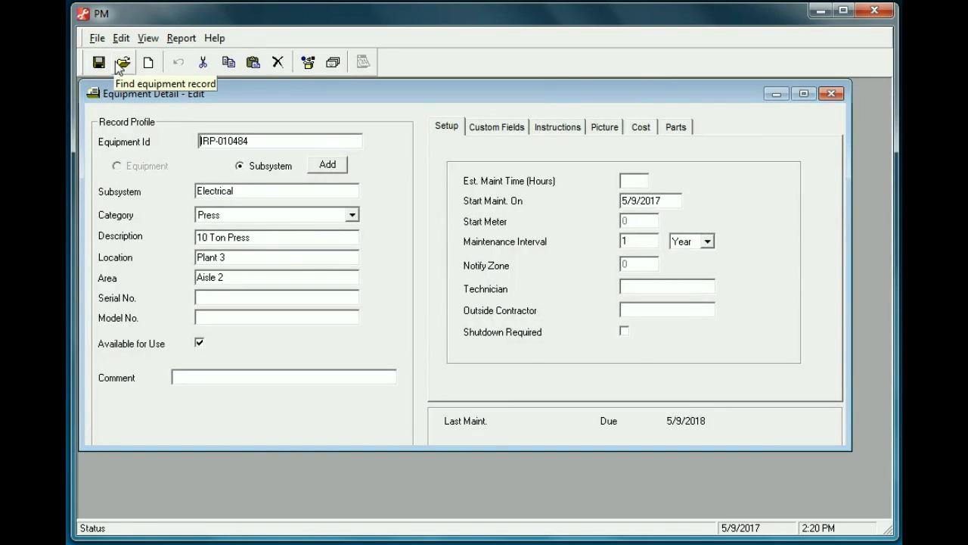
{"action": "left_click", "coordinate": [124, 62]}
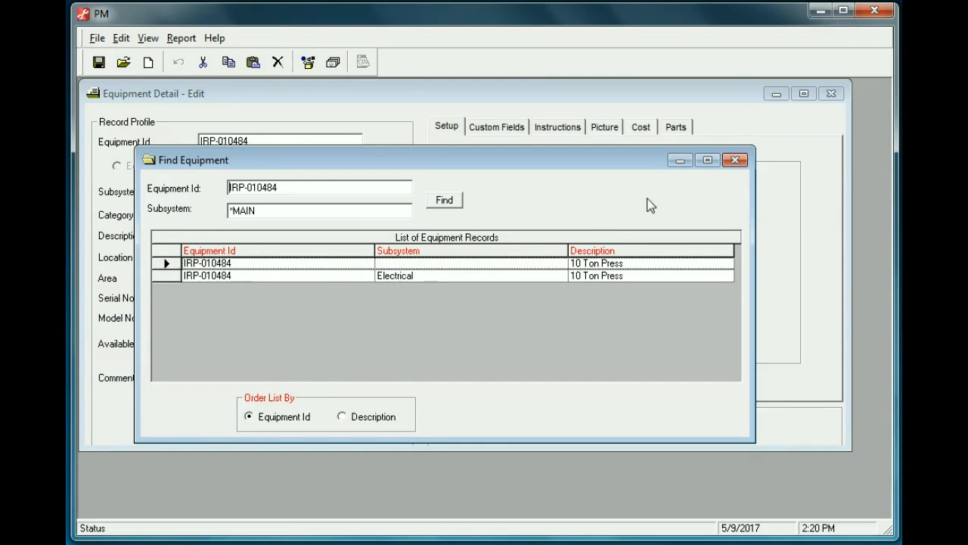
{"action": "left_click", "coordinate": [735, 162]}
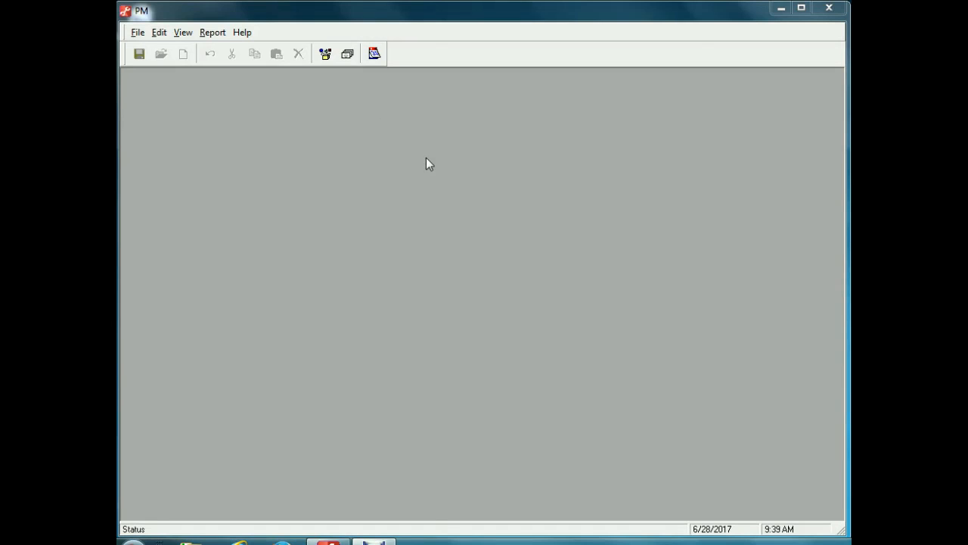
Set the report options to a date range from 5/1/2017 to 5/30/2017, apply them, and close the options
{"action": "left_click", "coordinate": [210, 33]}
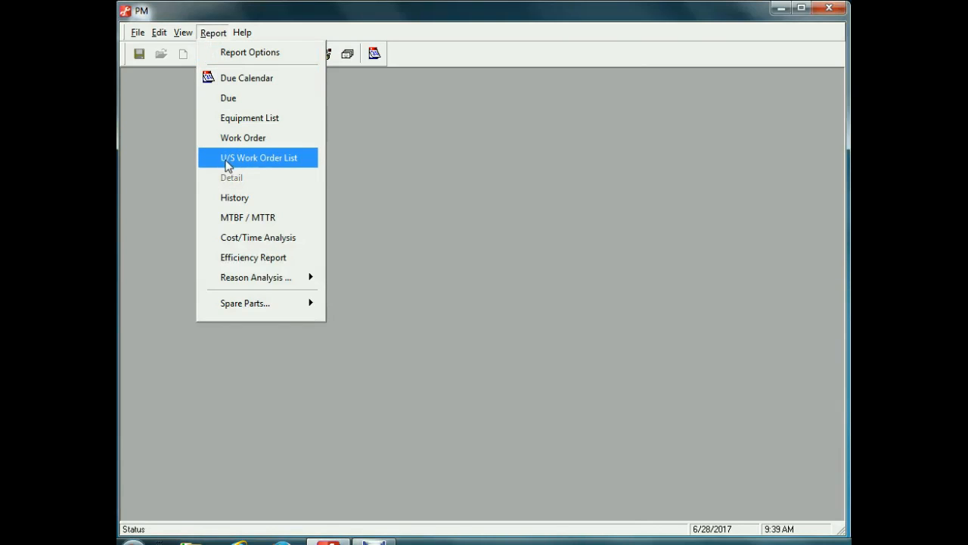
{"action": "left_click", "coordinate": [234, 53]}
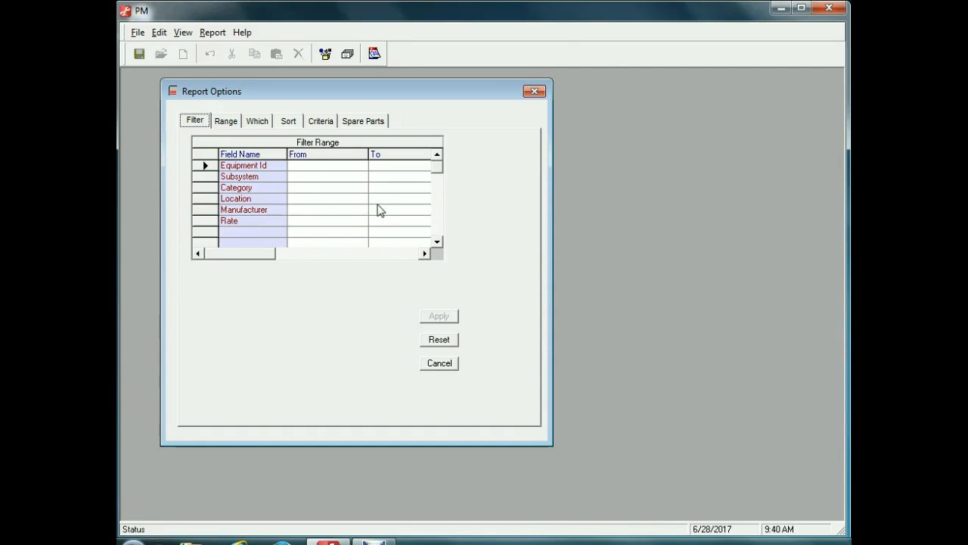
{"action": "left_click", "coordinate": [225, 123]}
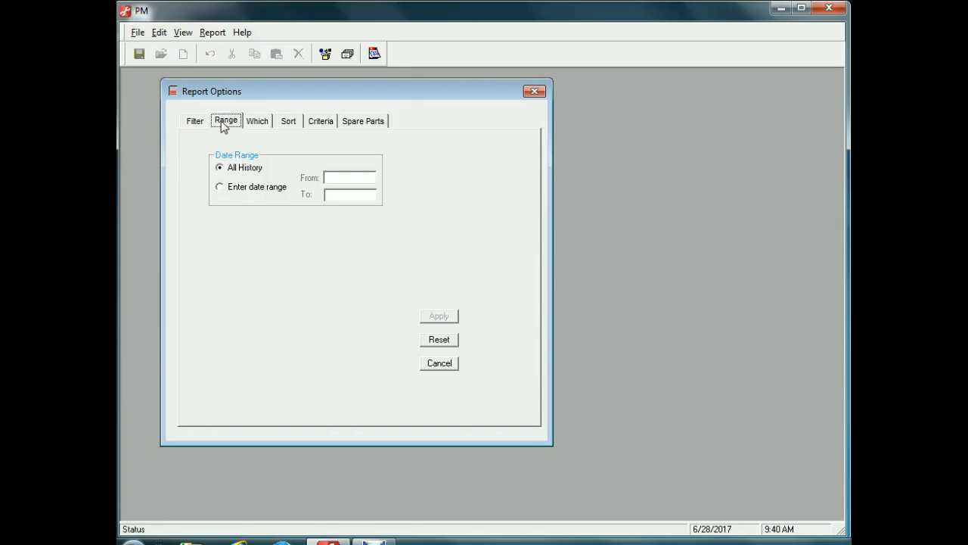
{"action": "left_click", "coordinate": [220, 187]}
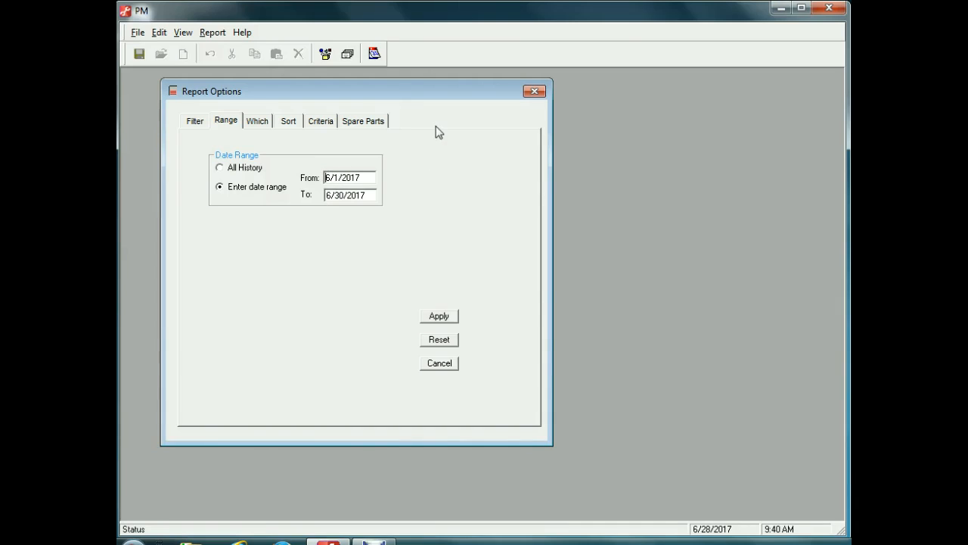
{"action": "key", "text": "Delete"}
{"action": "type", "text": "5"}
{"action": "left_click", "coordinate": [327, 195]}
{"action": "key", "text": "Delete"}
{"action": "type", "text": "5"}
{"action": "left_click", "coordinate": [441, 317]}
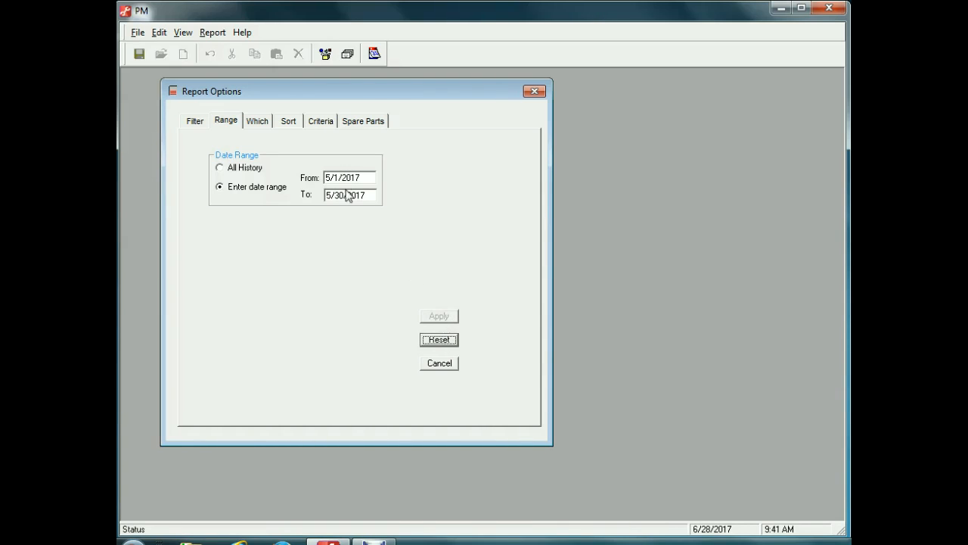
{"action": "left_click", "coordinate": [533, 91]}
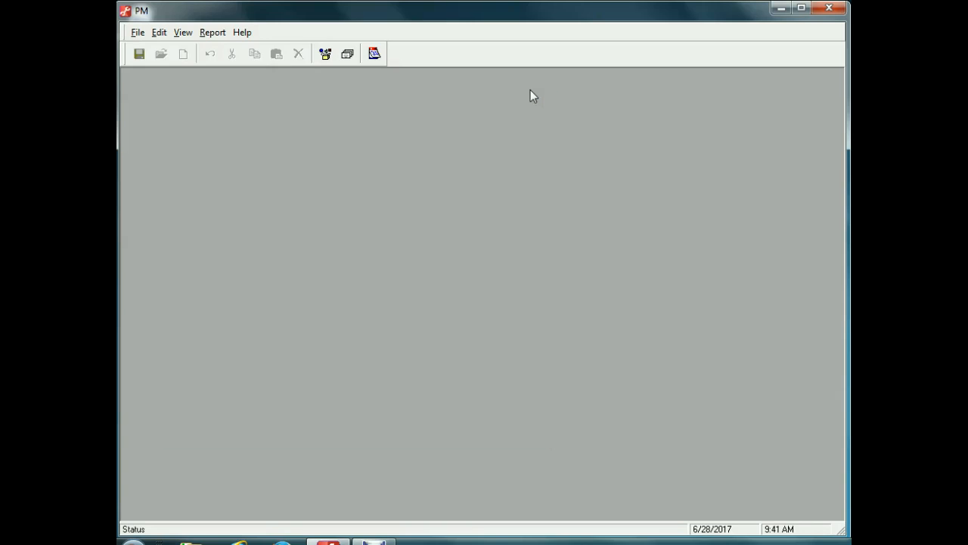
Generate the Equipment Due report, examine its columns through to the due date, and close it
{"action": "left_click", "coordinate": [214, 32]}
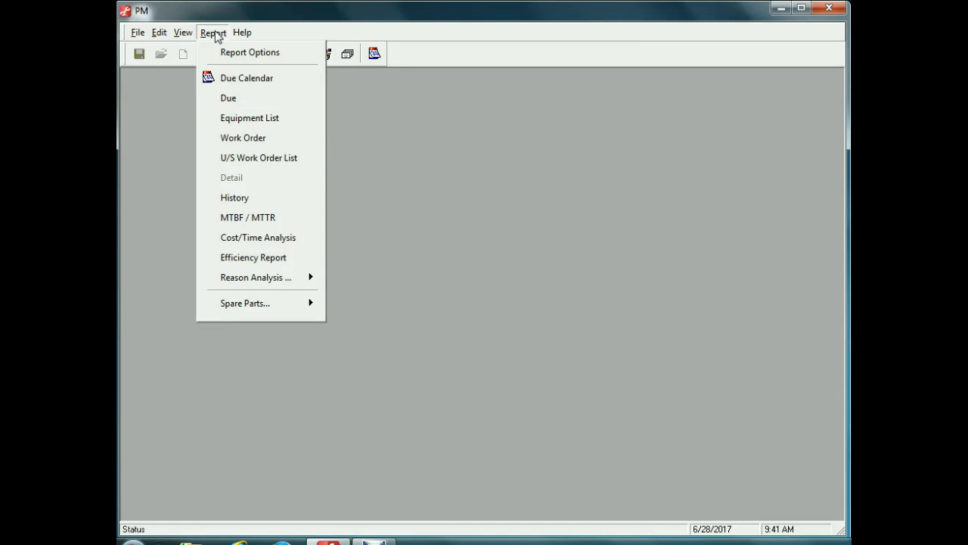
{"action": "left_click", "coordinate": [232, 100]}
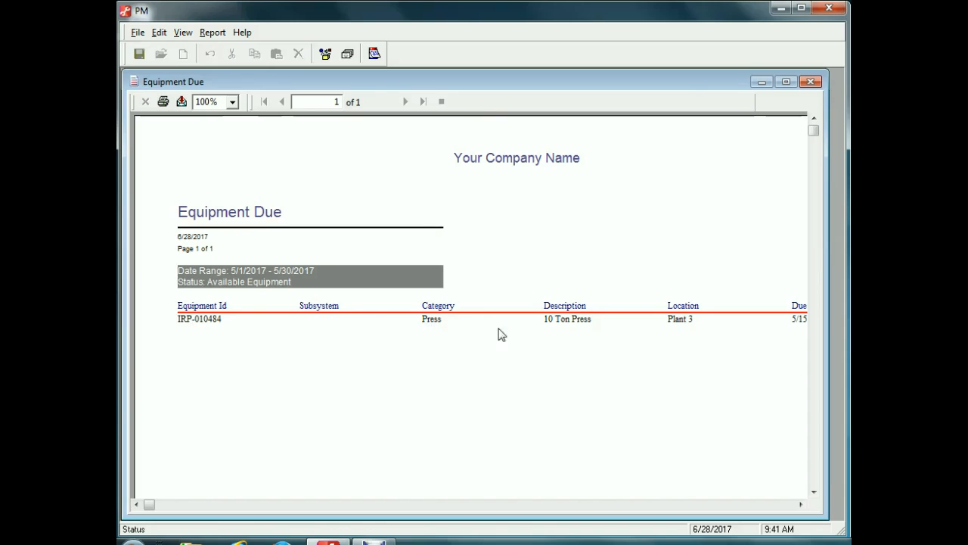
{"action": "left_click", "coordinate": [800, 505]}
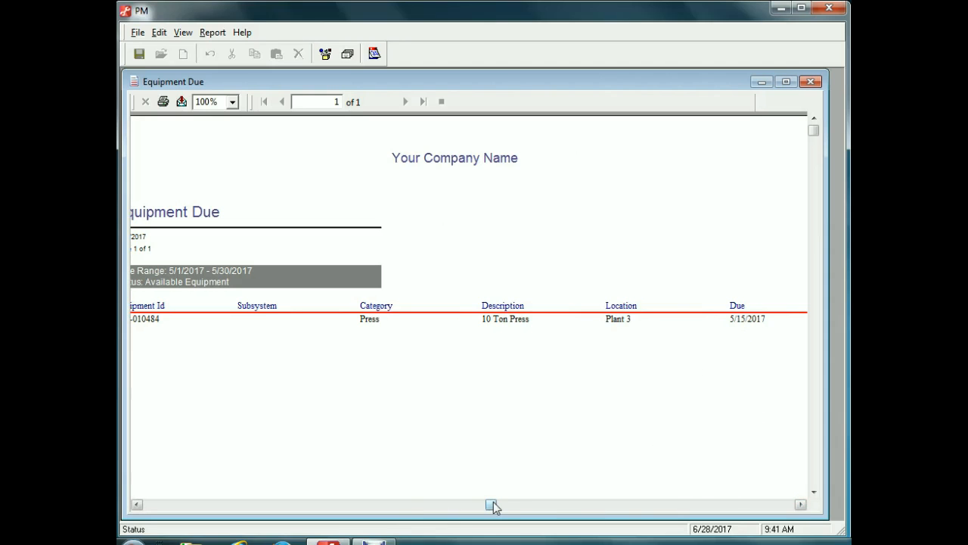
{"action": "left_click_drag", "start_coordinate": [493, 505], "coordinate": [153, 525]}
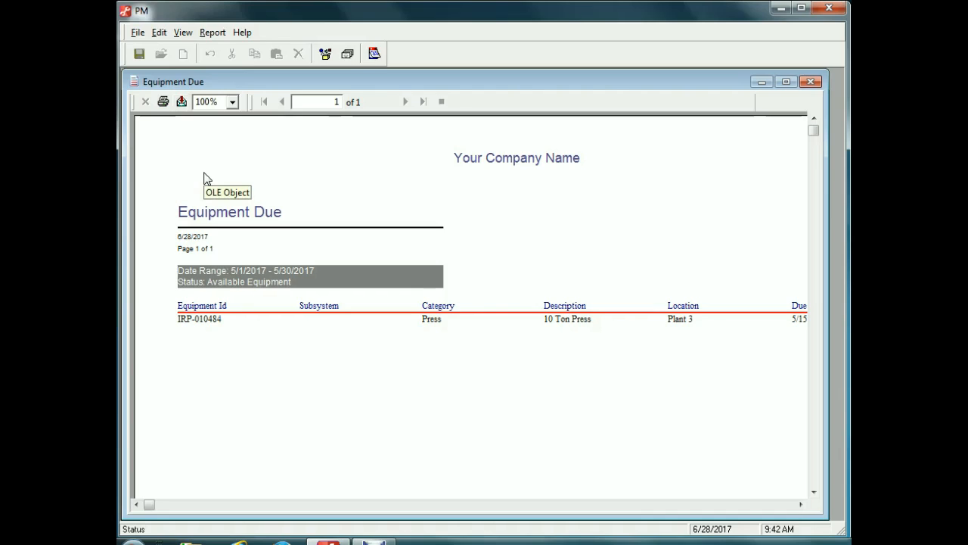
{"action": "left_click", "coordinate": [812, 82]}
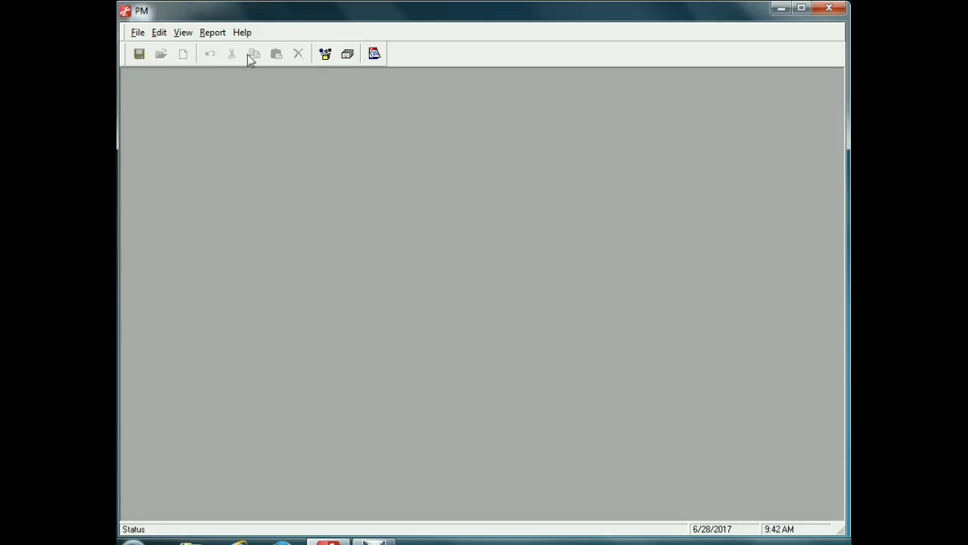
Generate the Work Order report, read it from the equipment details down to the maintenance instructions, and close it
{"action": "left_click", "coordinate": [212, 34]}
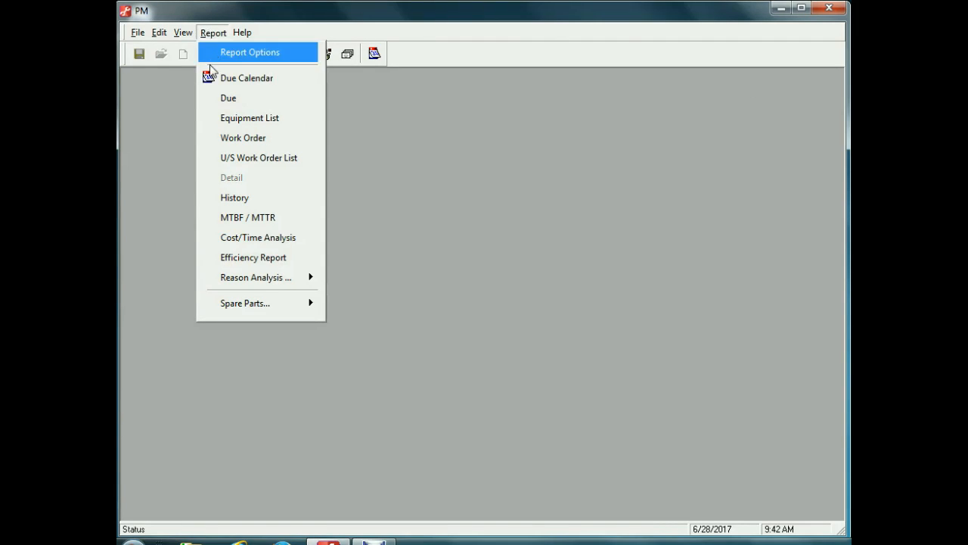
{"action": "left_click", "coordinate": [233, 144]}
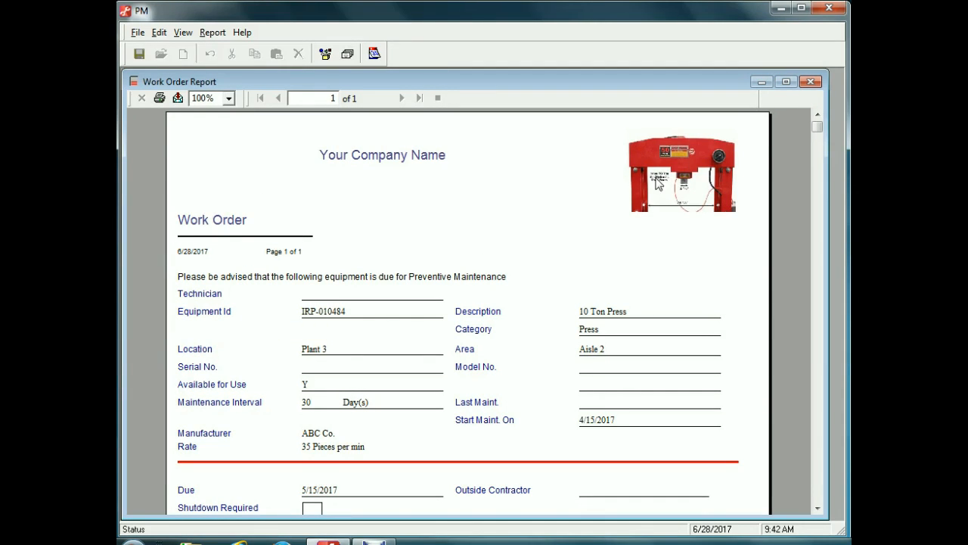
{"action": "left_click_drag", "start_coordinate": [818, 128], "coordinate": [815, 257]}
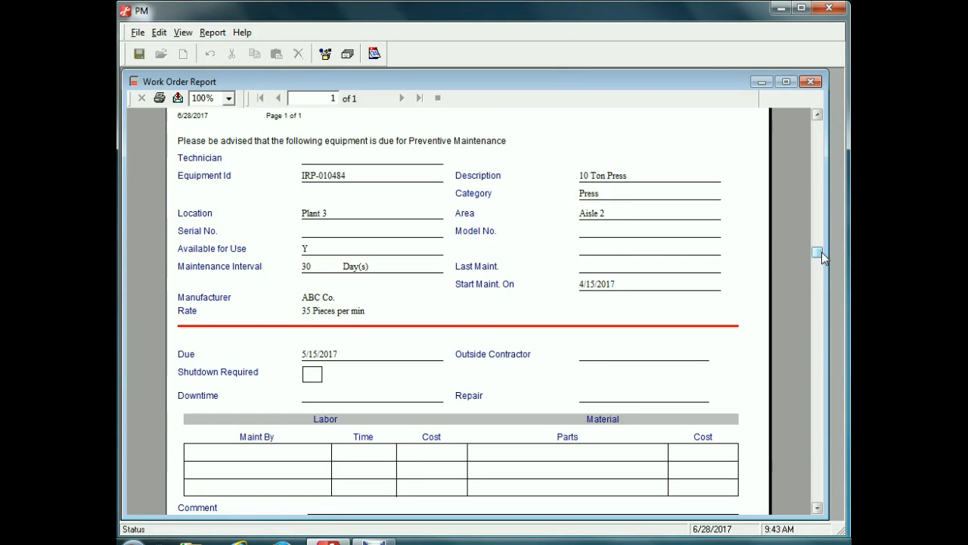
{"action": "left_click_drag", "start_coordinate": [822, 252], "coordinate": [813, 360]}
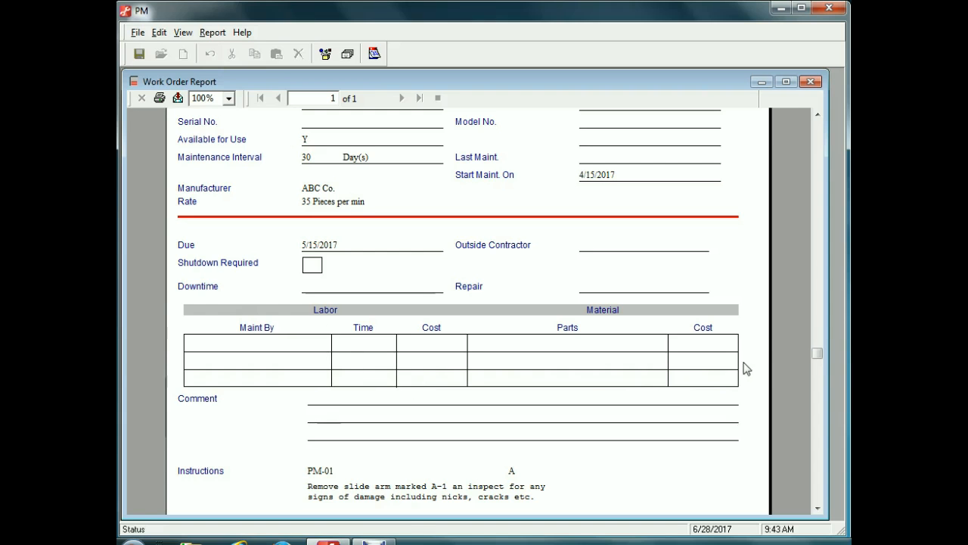
{"action": "left_click_drag", "start_coordinate": [815, 358], "coordinate": [824, 441]}
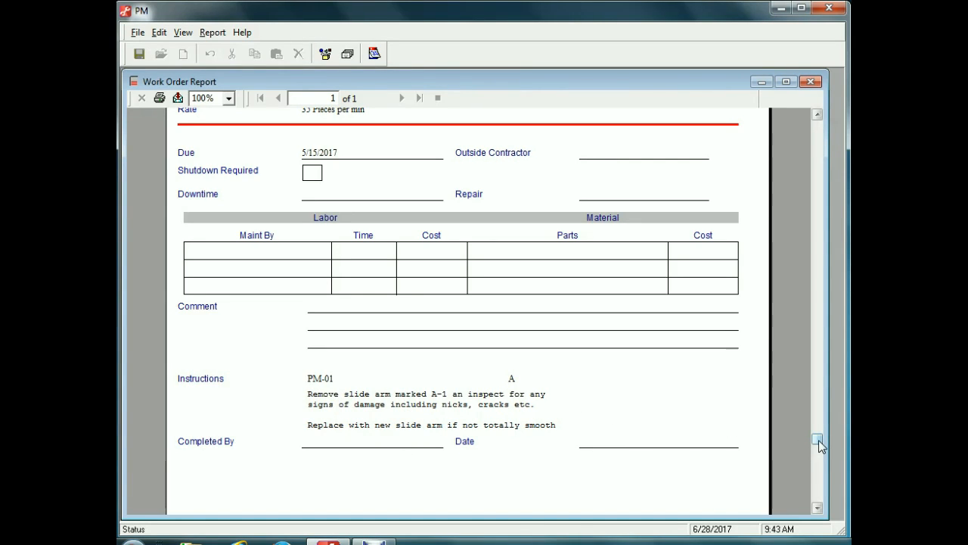
{"action": "left_click_drag", "start_coordinate": [820, 444], "coordinate": [818, 131]}
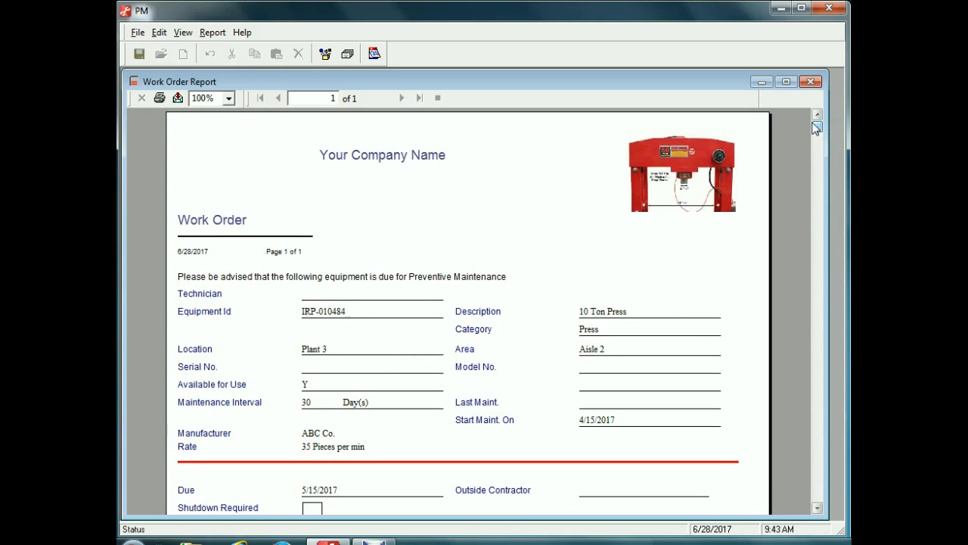
{"action": "left_click", "coordinate": [811, 83]}
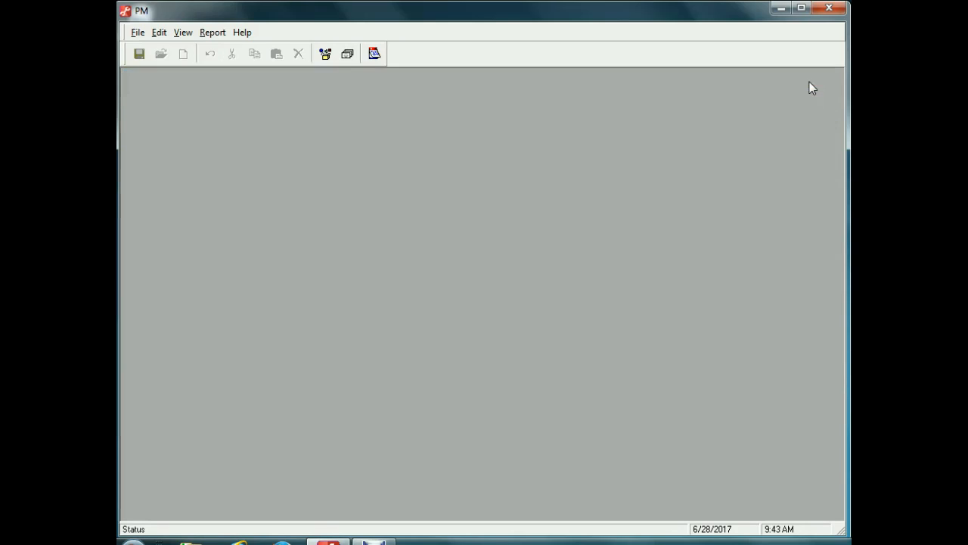
Display May 2017 in the Due Calendar, check which equipment is due that month, and close the calendar
{"action": "left_click", "coordinate": [212, 32]}
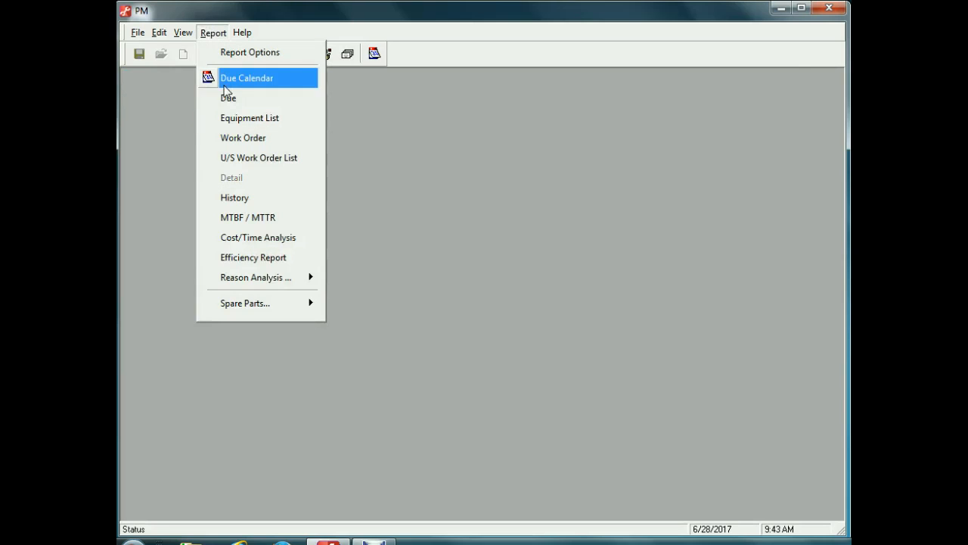
{"action": "mouse_move", "coordinate": [240, 284]}
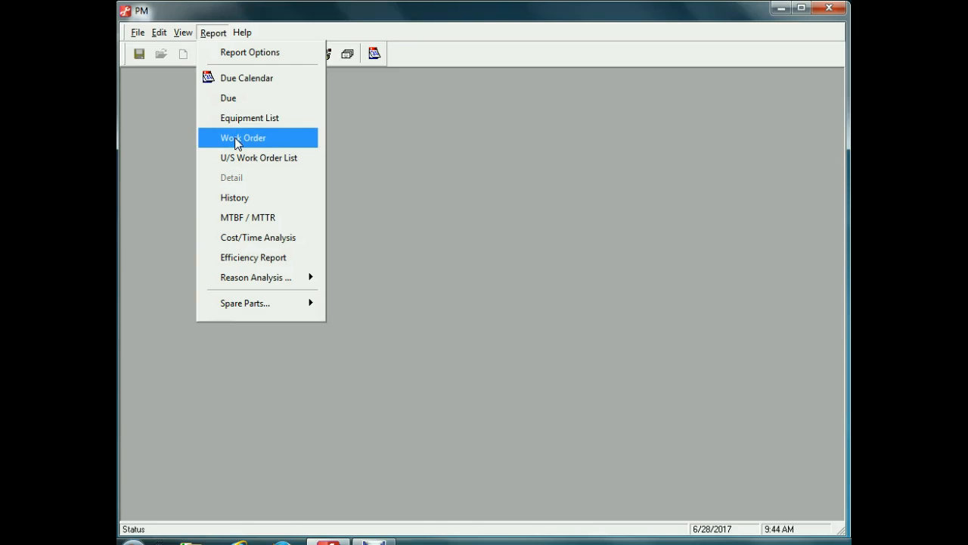
{"action": "left_click", "coordinate": [244, 79]}
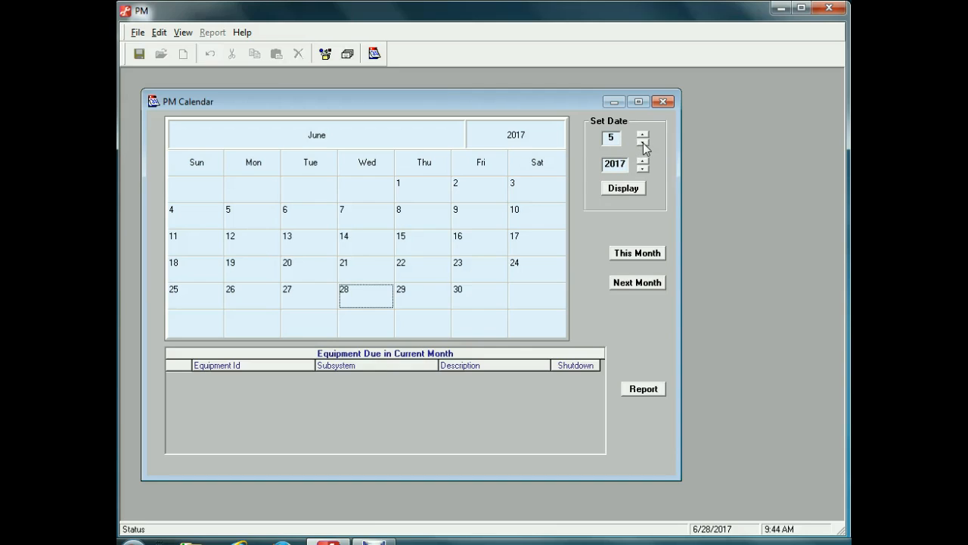
{"action": "left_click", "coordinate": [632, 193]}
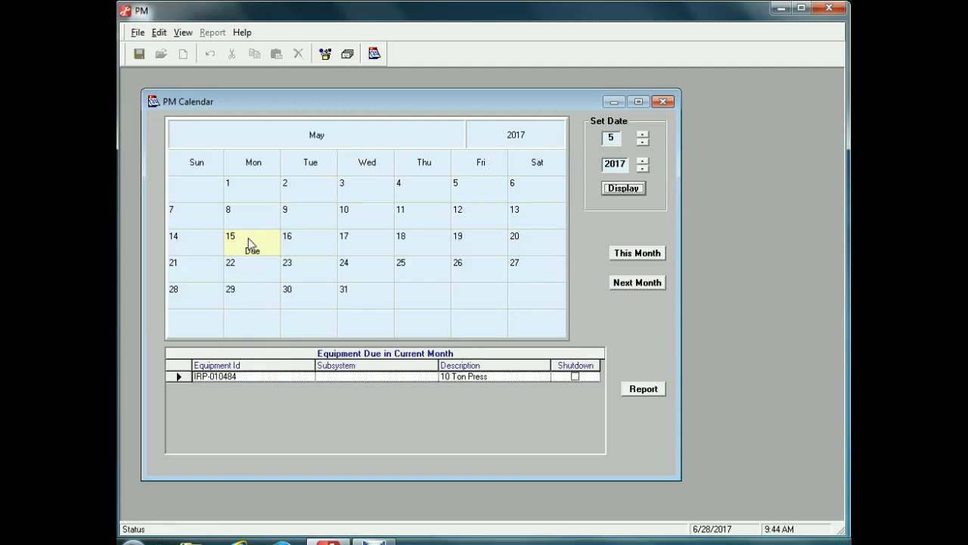
{"action": "left_click", "coordinate": [664, 102]}
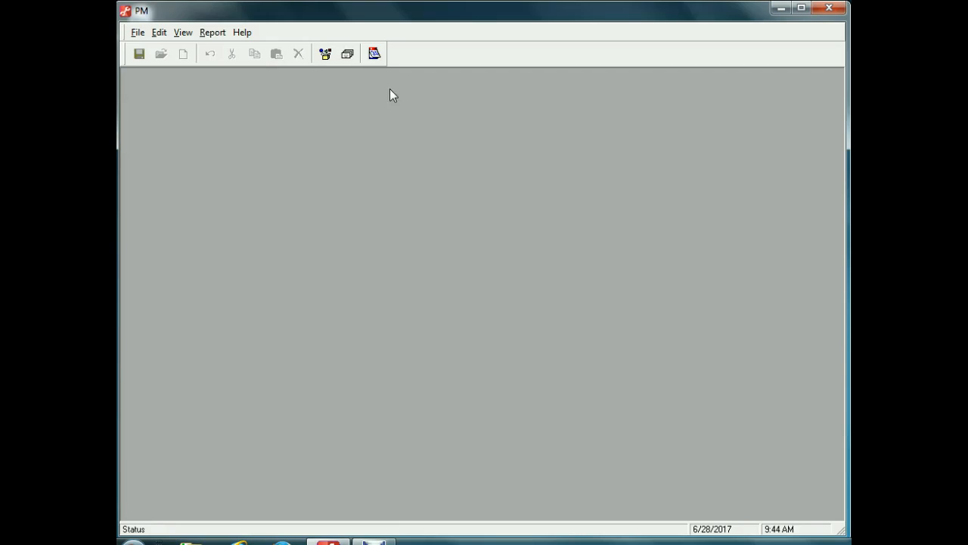
Generate the Equipment List report, review the listed equipment records, and close it
{"action": "left_click", "coordinate": [213, 33]}
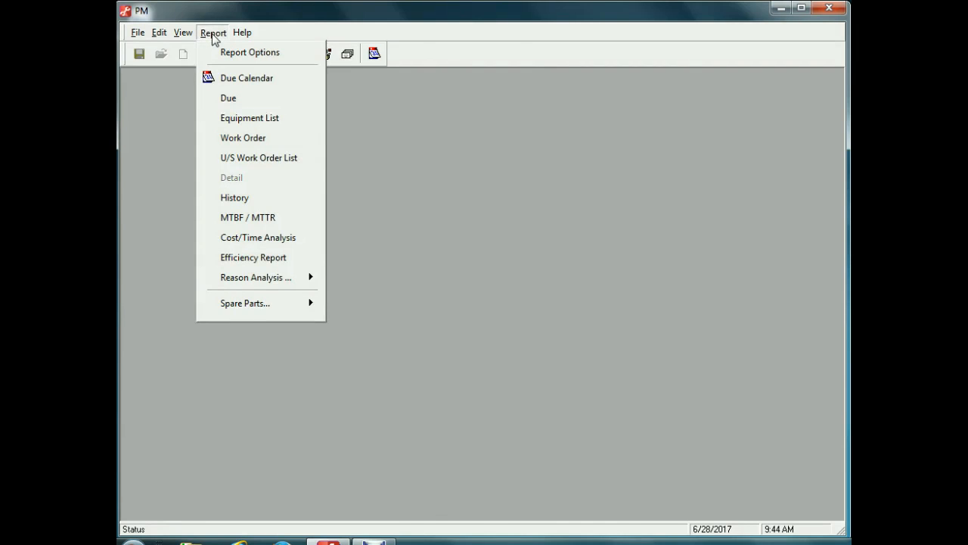
{"action": "left_click", "coordinate": [239, 119]}
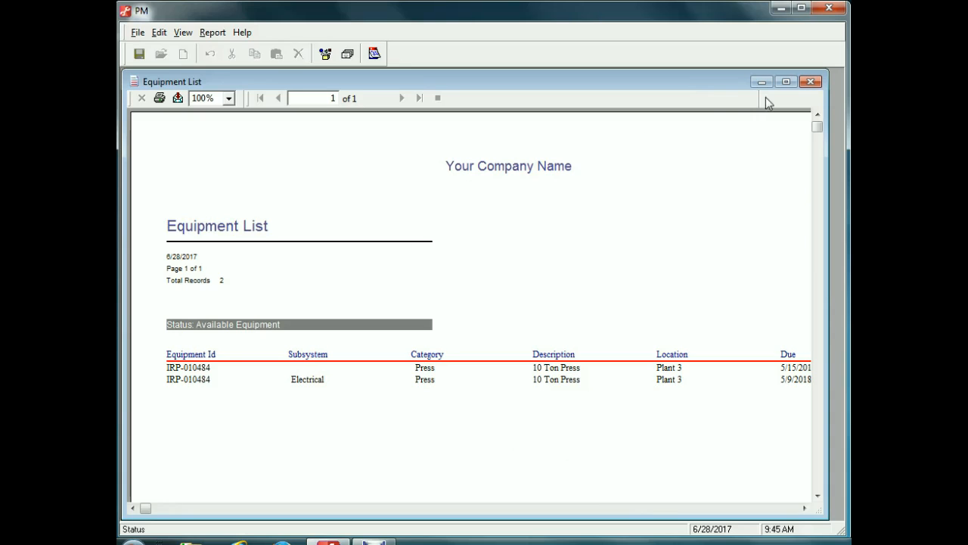
{"action": "left_click", "coordinate": [811, 81]}
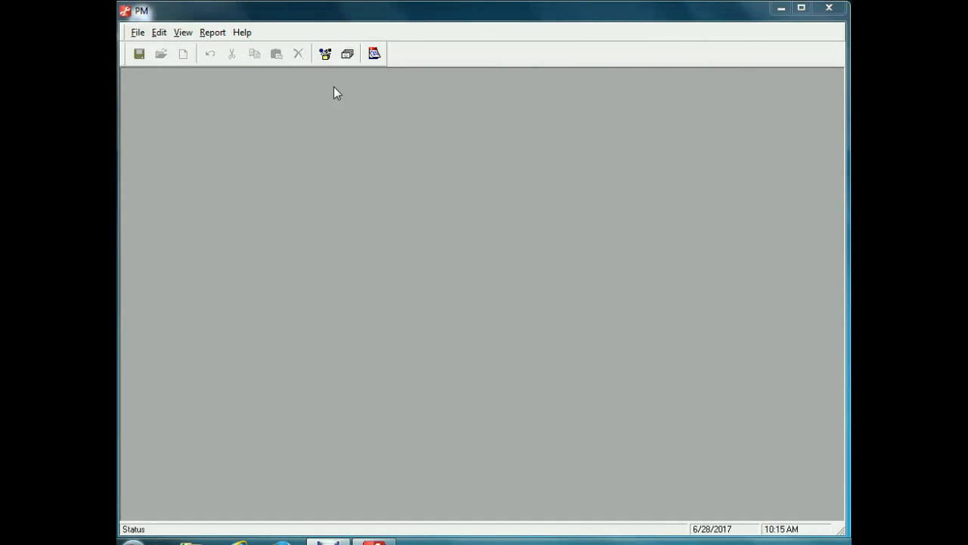
Open the transactions of the 10 Ton Press, check the list of equipment records, and close that list
{"action": "left_click", "coordinate": [138, 33]}
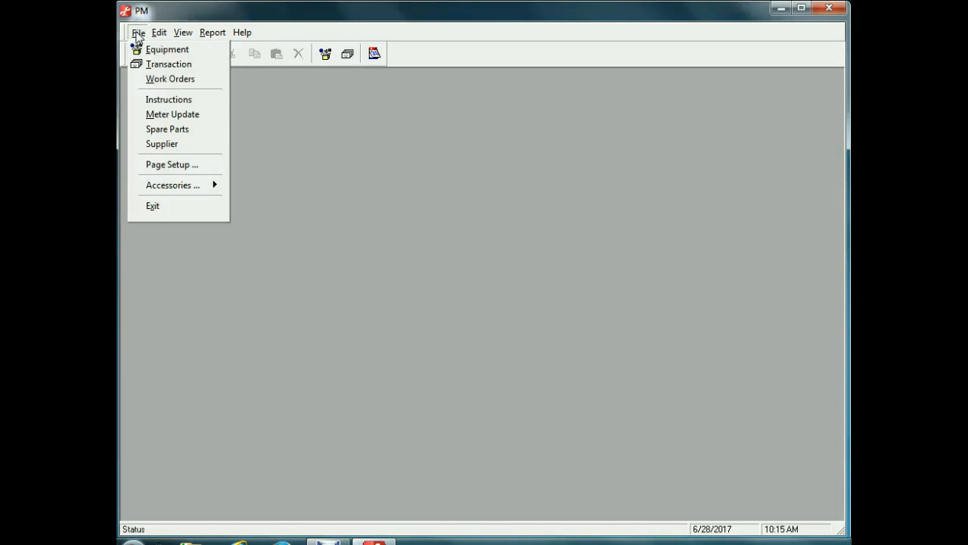
{"action": "left_click", "coordinate": [156, 67]}
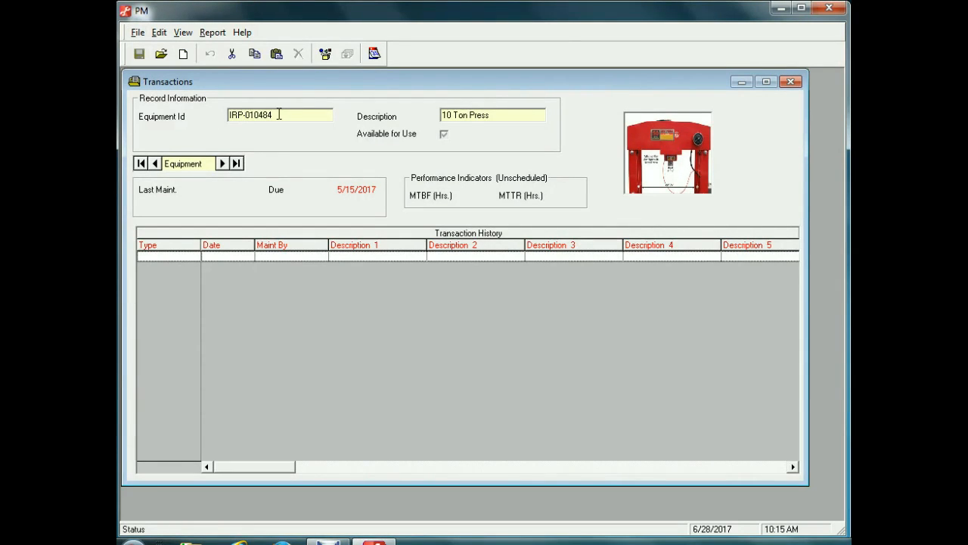
{"action": "left_click", "coordinate": [161, 55]}
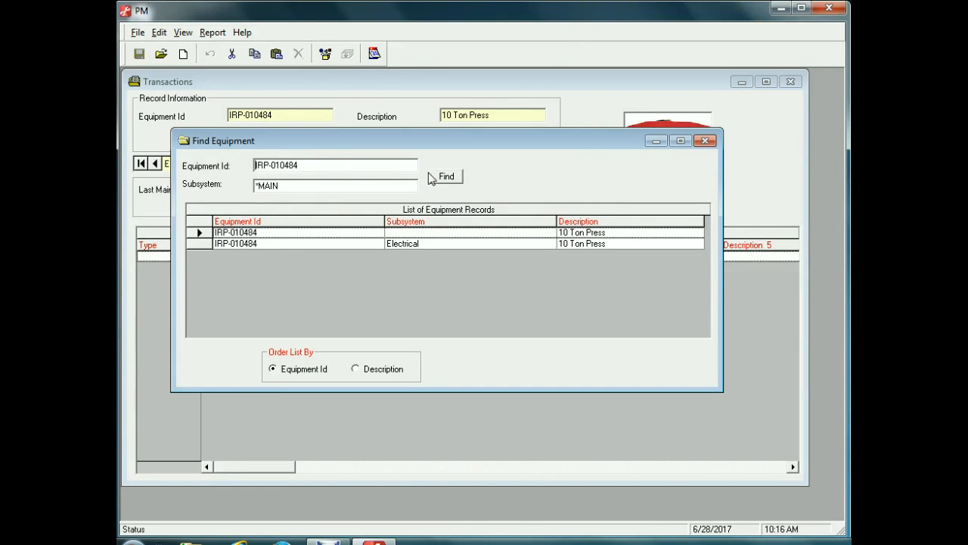
{"action": "left_click", "coordinate": [705, 142]}
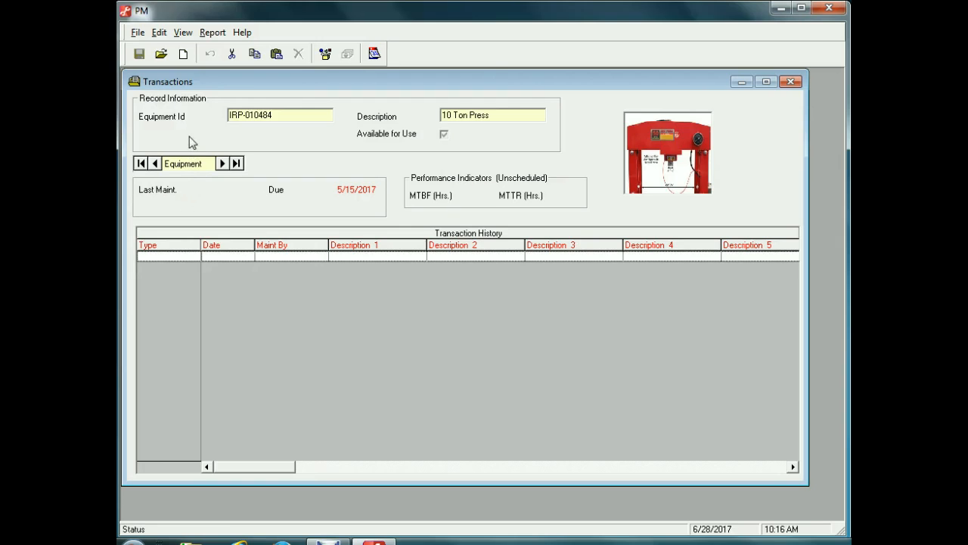
Start a new preventive transaction for the 10 Ton Press and set its date to 5/14/2017
{"action": "left_click", "coordinate": [185, 56]}
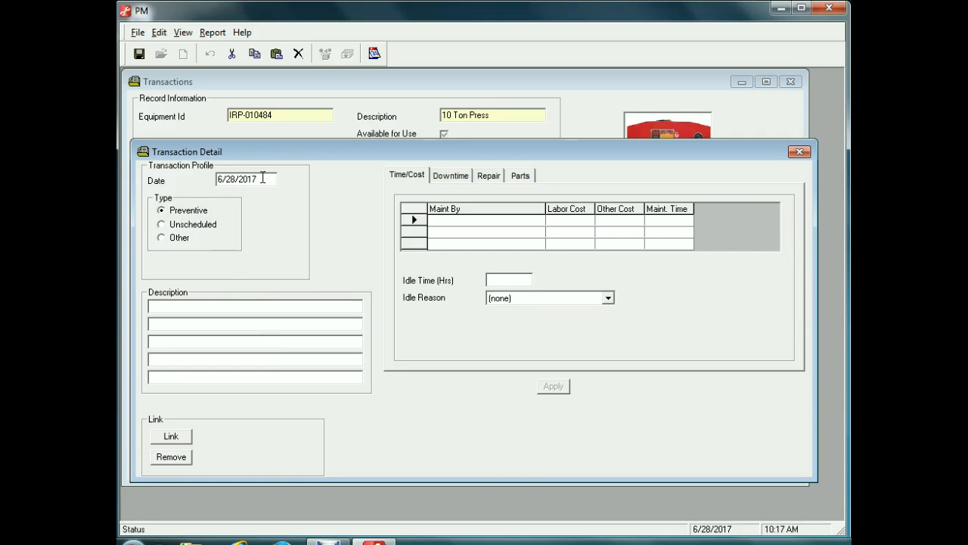
{"action": "key", "text": "Delete"}
{"action": "type", "text": "5"}
{"action": "key", "text": "Delete"}
{"action": "key", "text": "Delete"}
{"action": "type", "text": "14"}
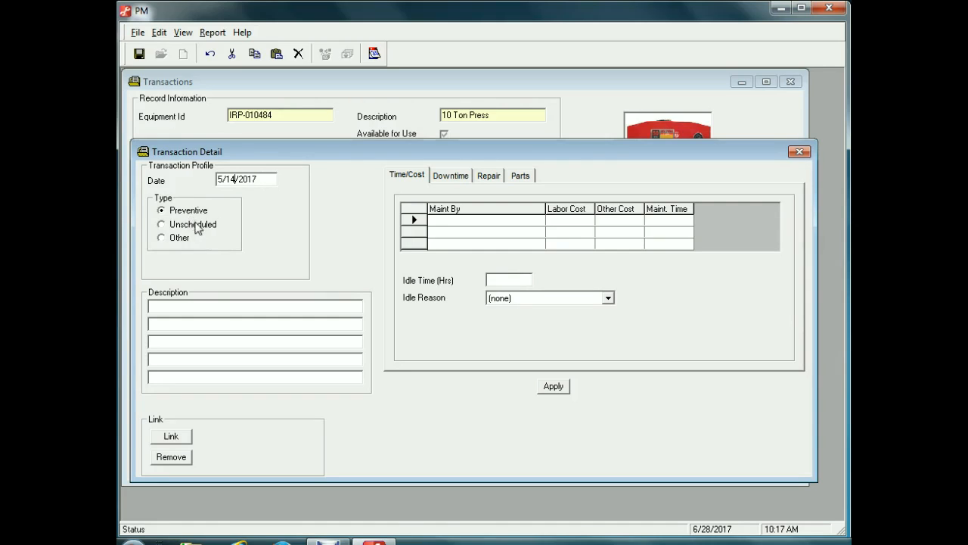
Enter the technician's name in the first time and cost row, with labor cost 35, other cost 10, and maintenance time 0.5
{"action": "left_click", "coordinate": [450, 221]}
{"action": "type", "text": "Bill"}
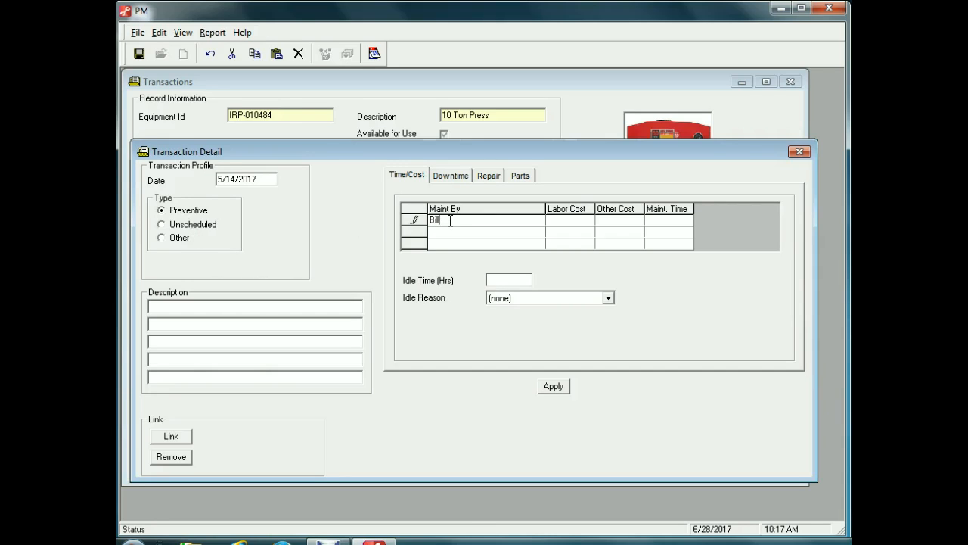
{"action": "left_click", "coordinate": [576, 213]}
{"action": "left_click", "coordinate": [578, 221]}
{"action": "type", "text": "35"}
{"action": "left_click", "coordinate": [622, 226]}
{"action": "type", "text": "1"}
{"action": "type", "text": "0"}
{"action": "type", "text": "0.5"}
Enter "All is good" as the transaction's first description line and apply the transaction
{"action": "type", "text": "All is "}
{"action": "type", "text": "good"}
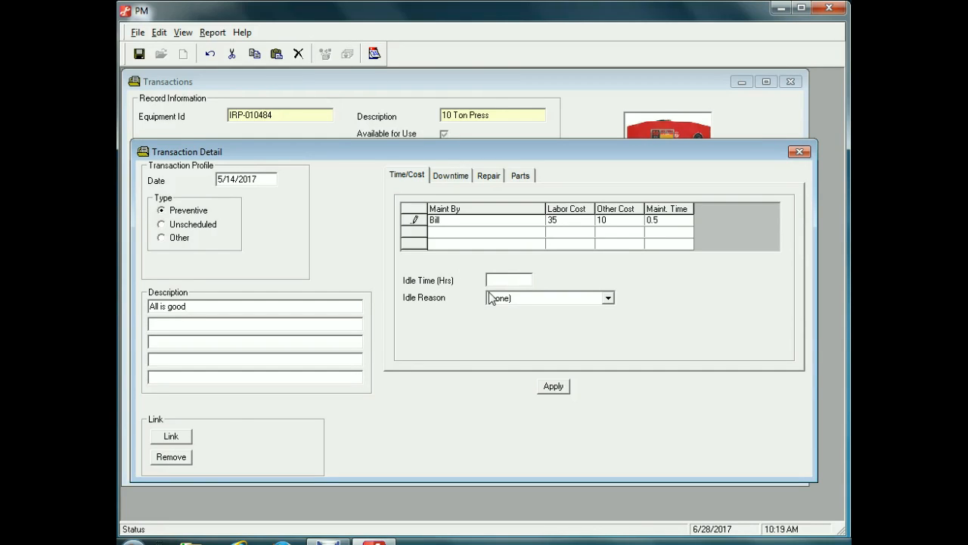
{"action": "left_click", "coordinate": [555, 386]}
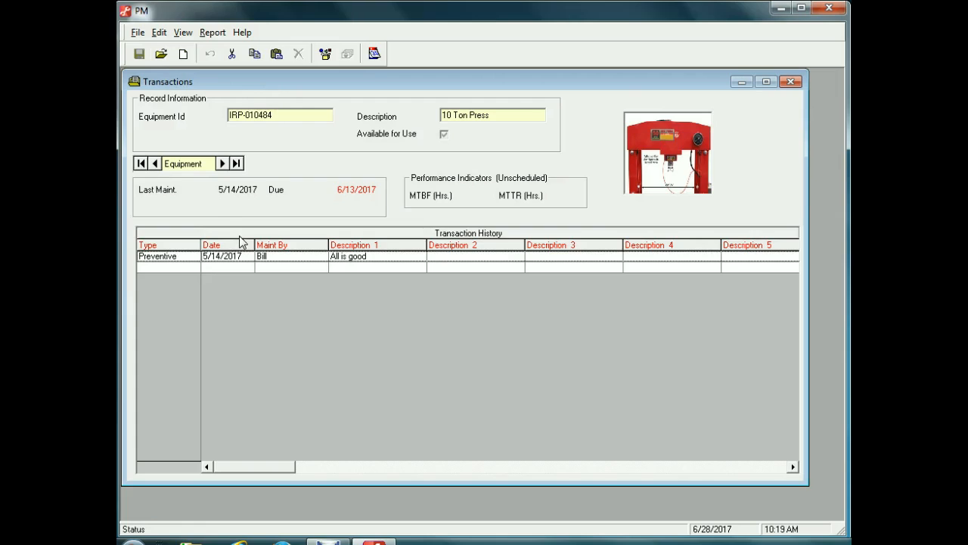
Close the equipment's transactions and open the unscheduled work orders for the 10 Ton Press
{"action": "left_click", "coordinate": [790, 82]}
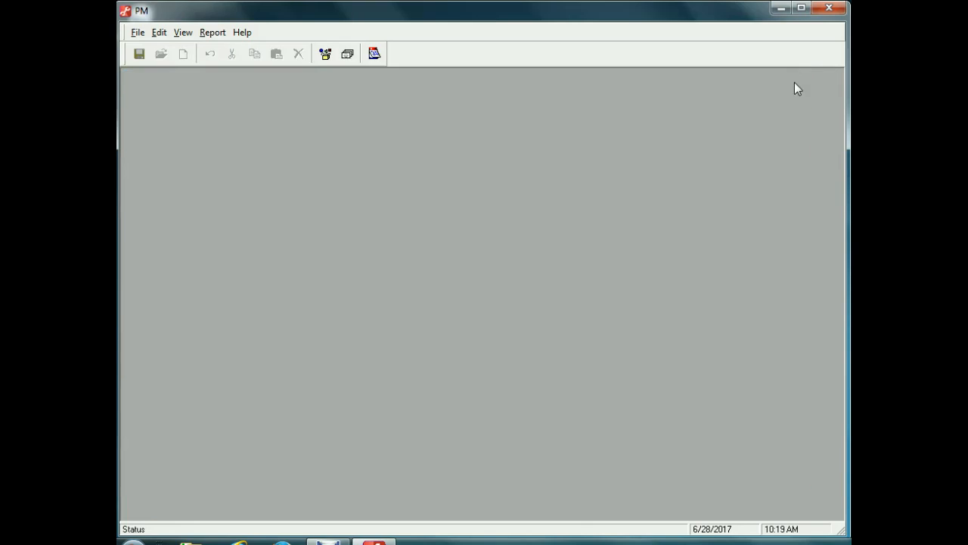
{"action": "left_click", "coordinate": [137, 36]}
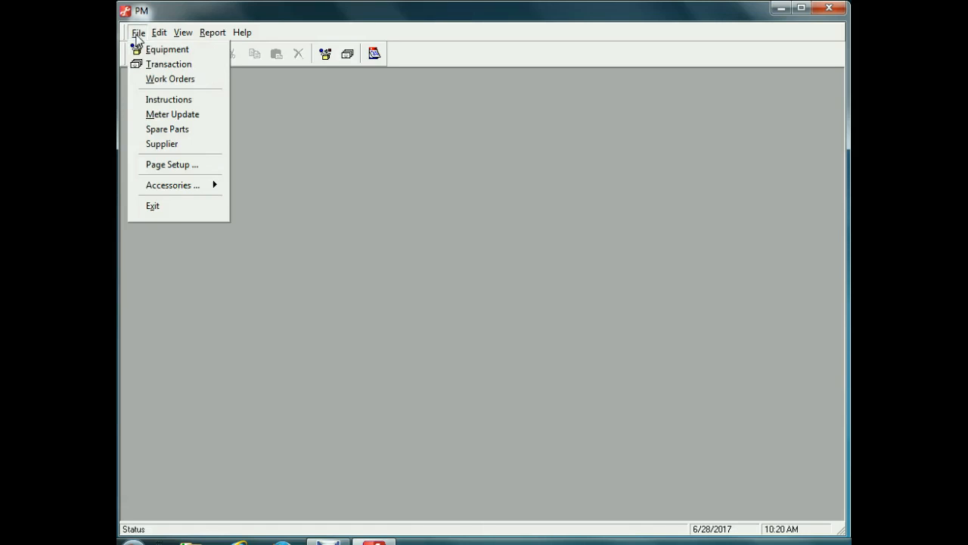
{"action": "left_click", "coordinate": [158, 85]}
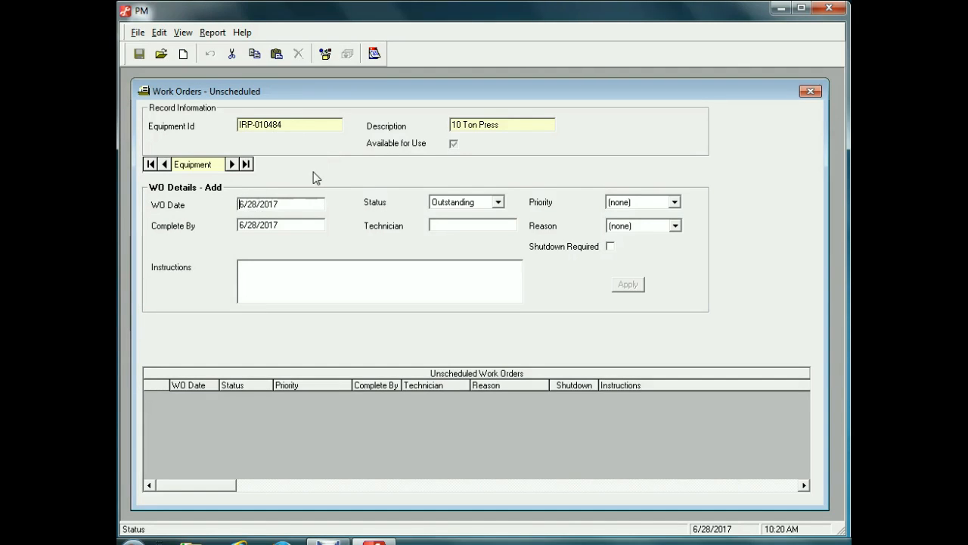
Set the new unscheduled work order's WO date to 5/18/2017
{"action": "key", "text": "Delete"}
{"action": "type", "text": "5"}
{"action": "key", "text": "Right"}
{"action": "key", "text": "Right"}
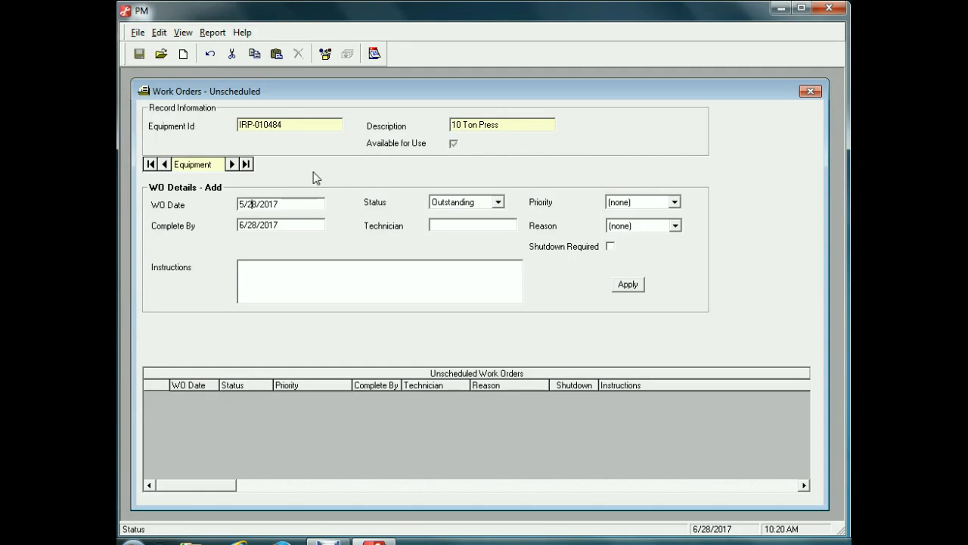
{"action": "key", "text": "Delete"}
{"action": "key", "text": "Delete"}
{"action": "type", "text": "18"}
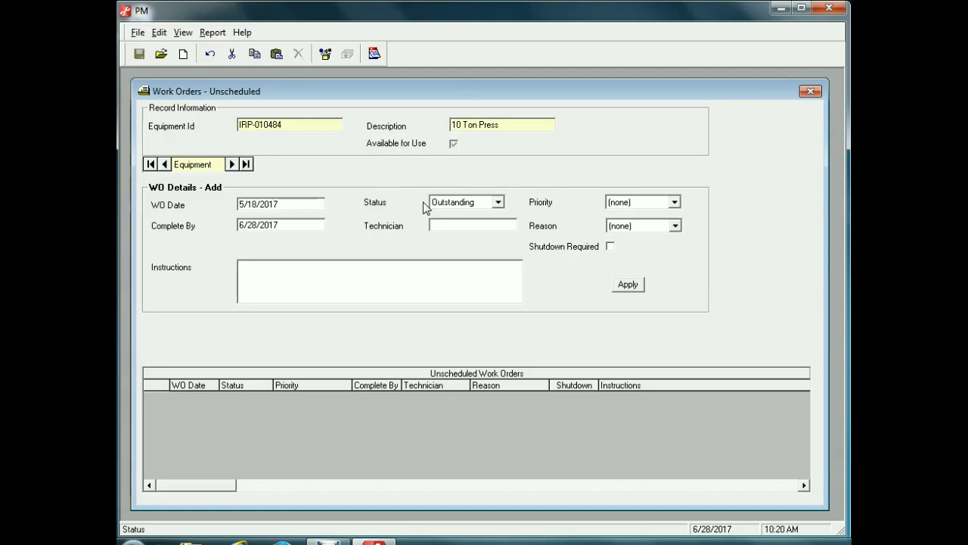
Keep the work order's status as Outstanding and set its priority to High
{"action": "left_click", "coordinate": [500, 204]}
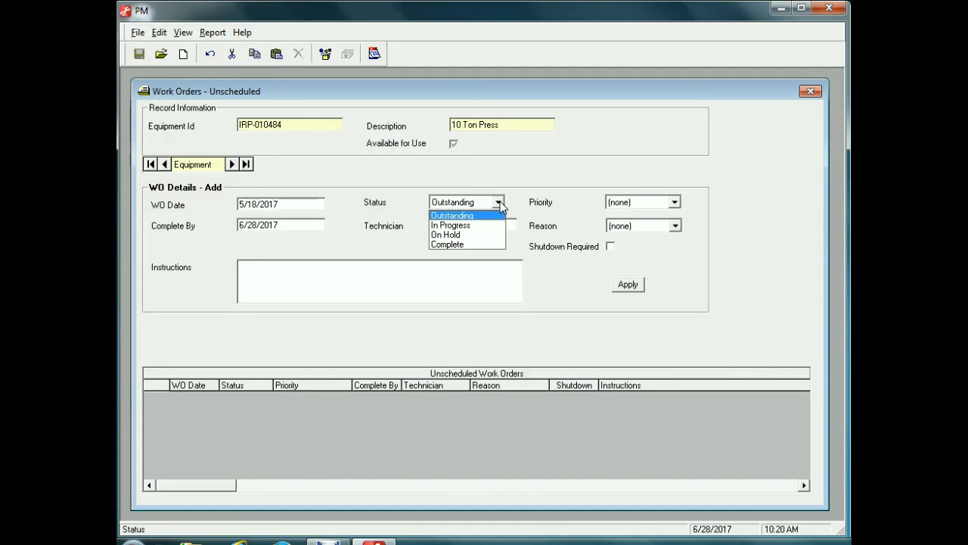
{"action": "left_click", "coordinate": [500, 204]}
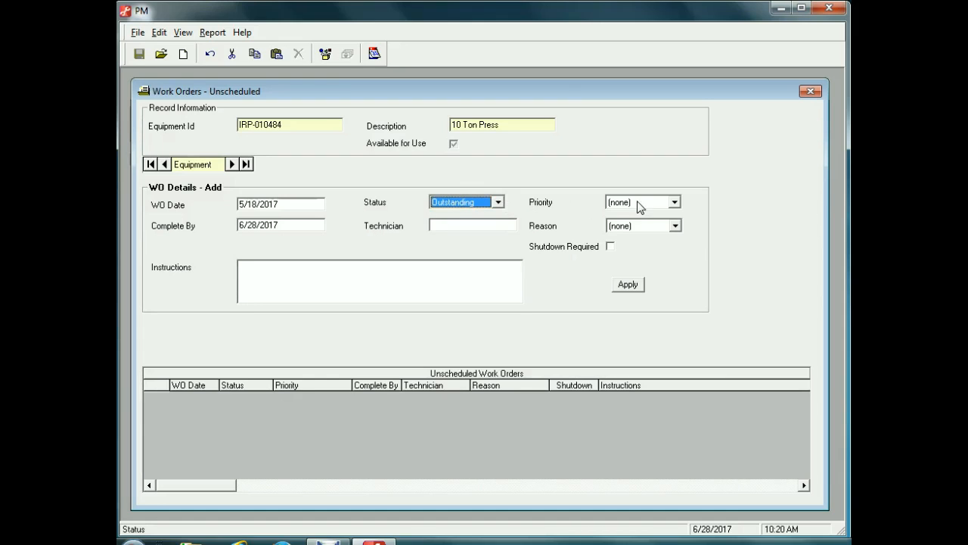
{"action": "left_click", "coordinate": [676, 202]}
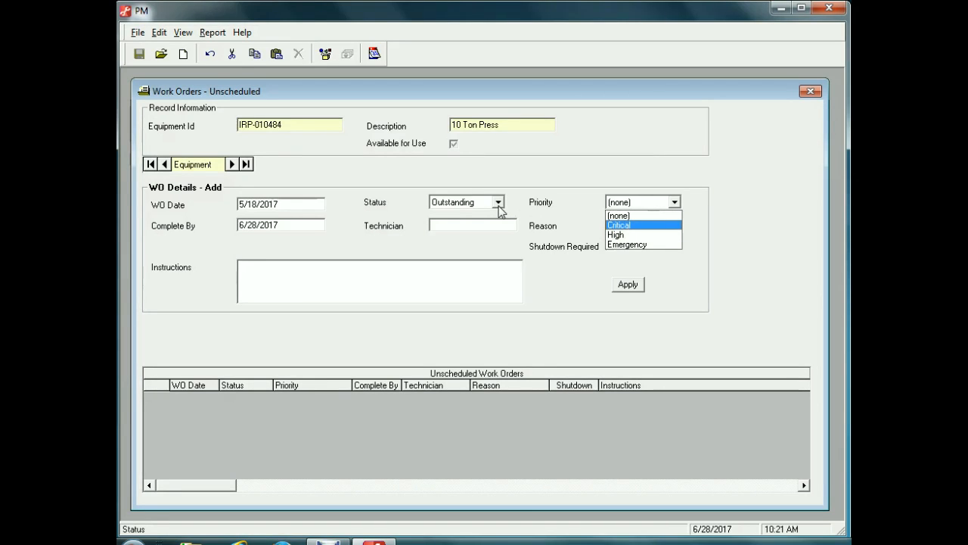
{"action": "left_click", "coordinate": [626, 241]}
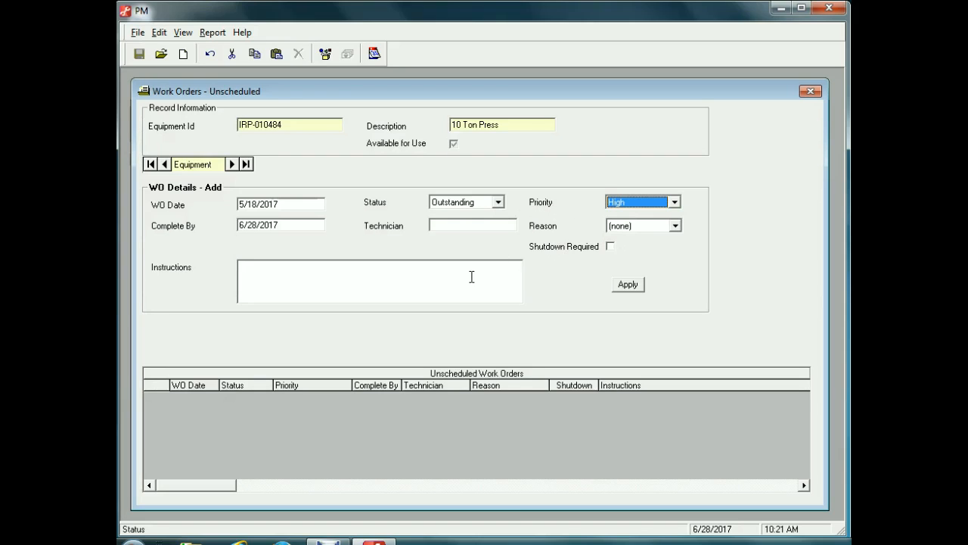
Set the work order's complete-by date to 5/19/2017 and enter the technician's name
{"action": "left_click", "coordinate": [241, 226]}
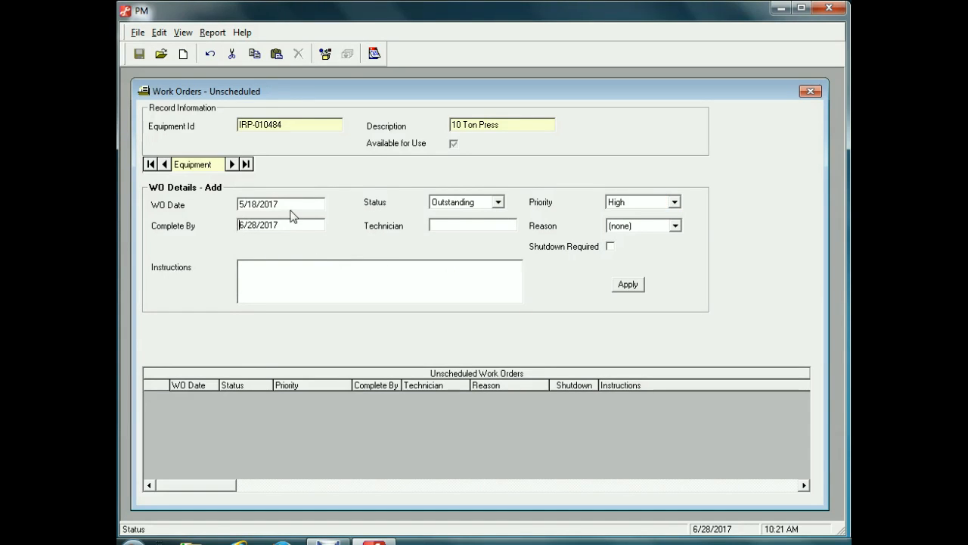
{"action": "type", "text": "5"}
{"action": "key", "text": "Right"}
{"action": "key", "text": "Delete"}
{"action": "key", "text": "Delete"}
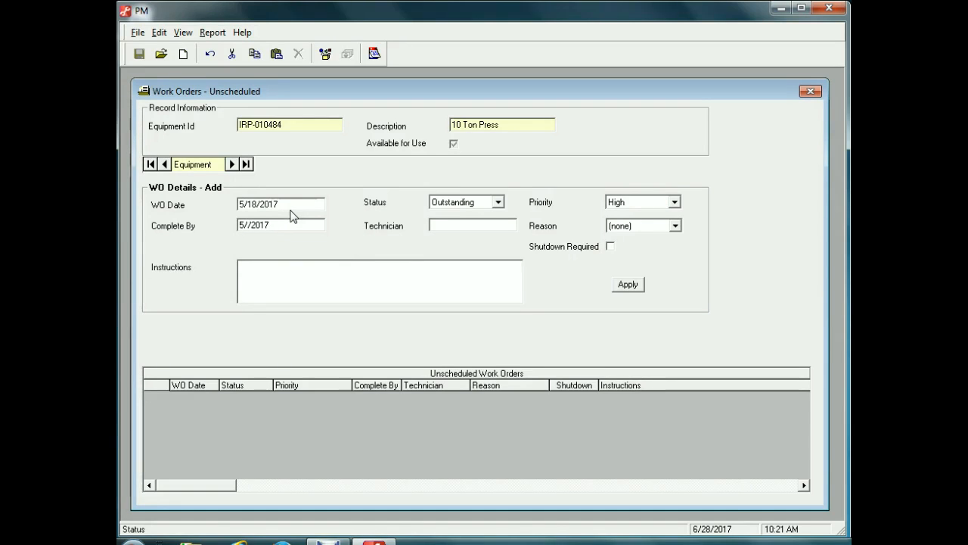
{"action": "type", "text": "19"}
{"action": "left_click", "coordinate": [447, 225]}
{"action": "type", "text": "Joe"}
Set the work order's reason to Misuse and mark it as requiring a shutdown
{"action": "left_click", "coordinate": [676, 227]}
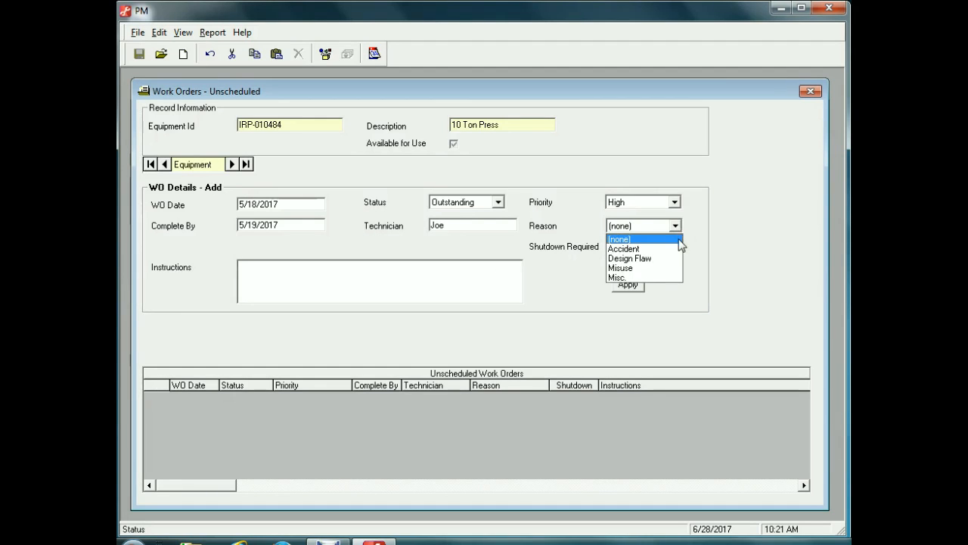
{"action": "left_click", "coordinate": [625, 269]}
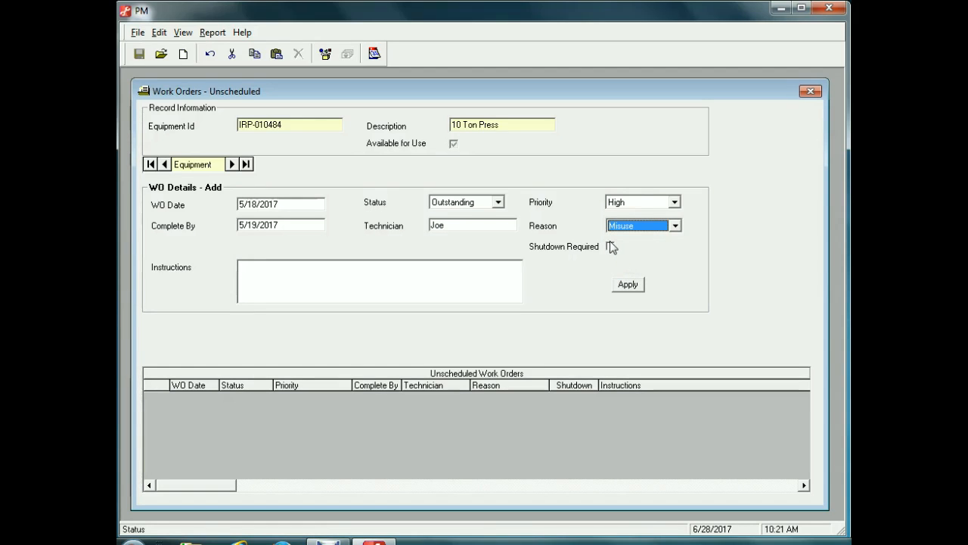
{"action": "left_click", "coordinate": [611, 246]}
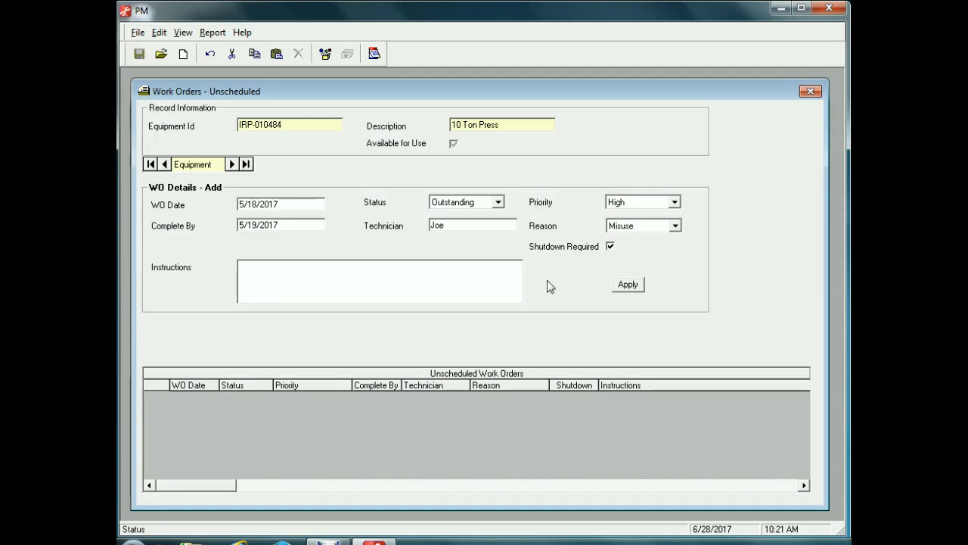
Enter "Bearing broken, needs to be replaced" as the work order's instructions and apply the work order
{"action": "left_click", "coordinate": [278, 269]}
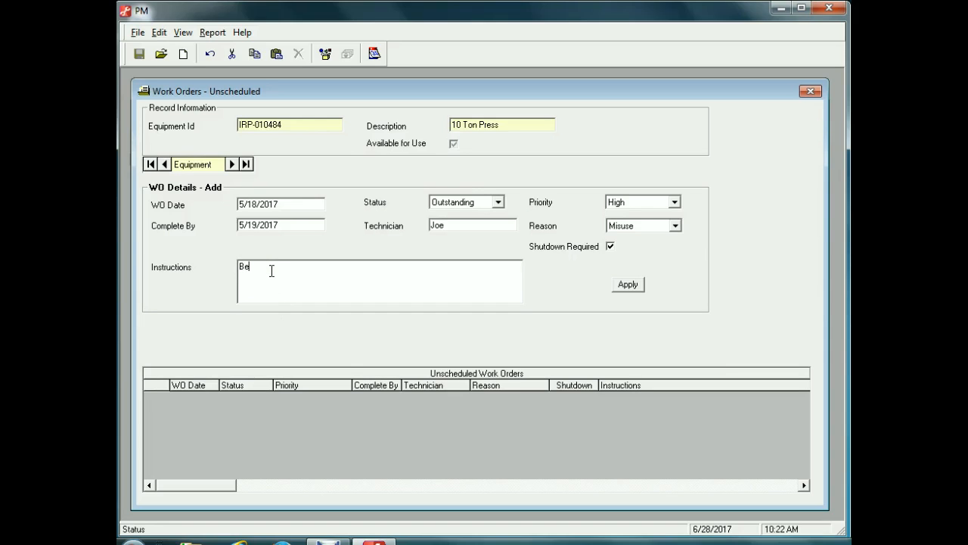
{"action": "type", "text": "ing"}
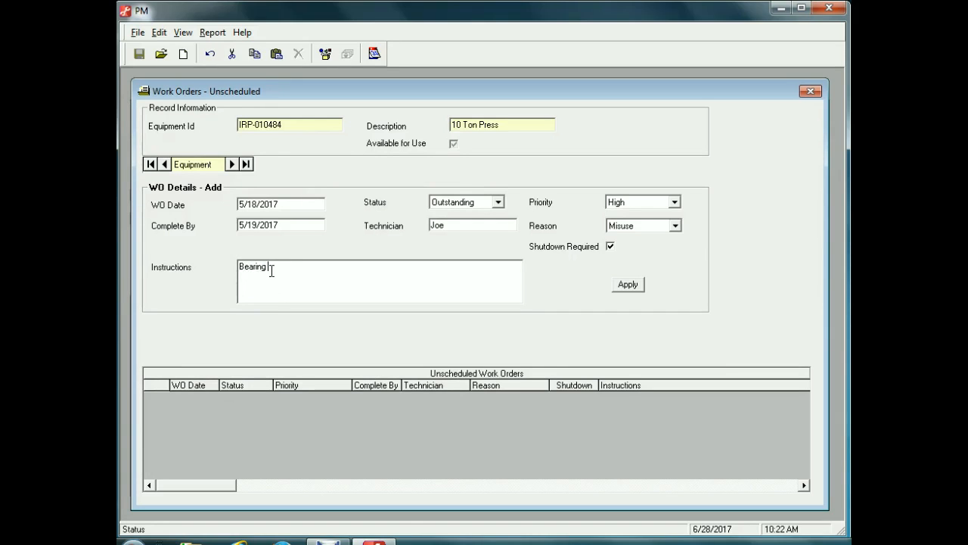
{"action": "type", "text": " broken, needs to be replaced"}
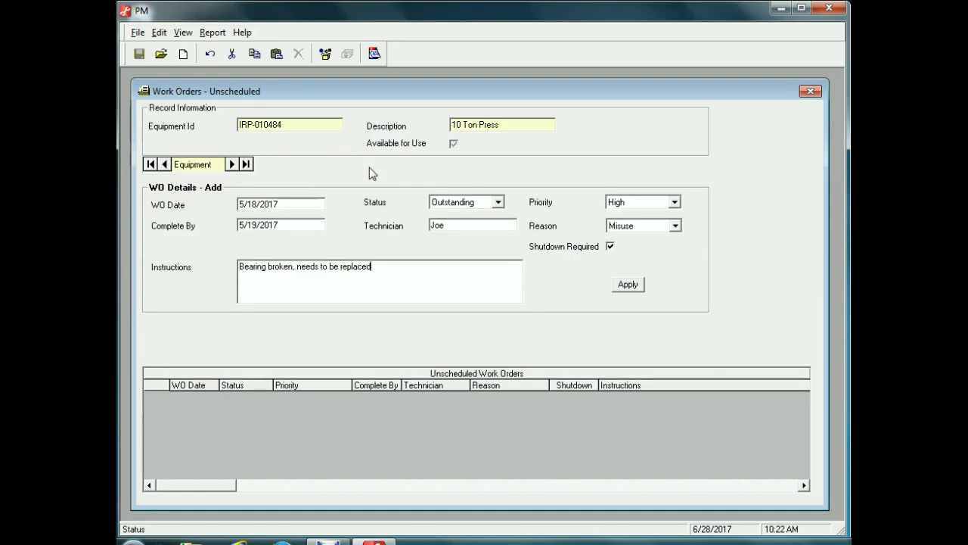
{"action": "left_click", "coordinate": [631, 288]}
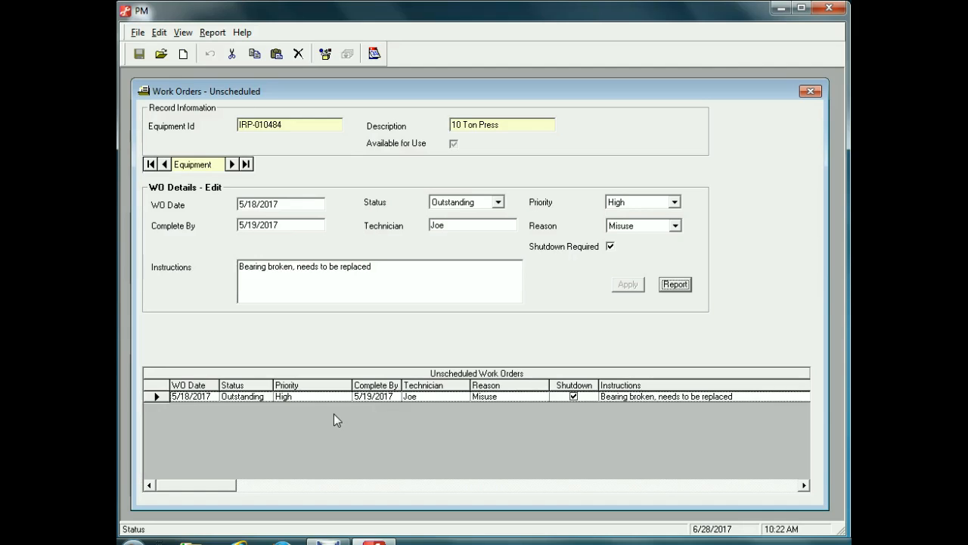
Review the full report of the unscheduled work order, and close both the report and the work orders window
{"action": "left_click", "coordinate": [670, 286]}
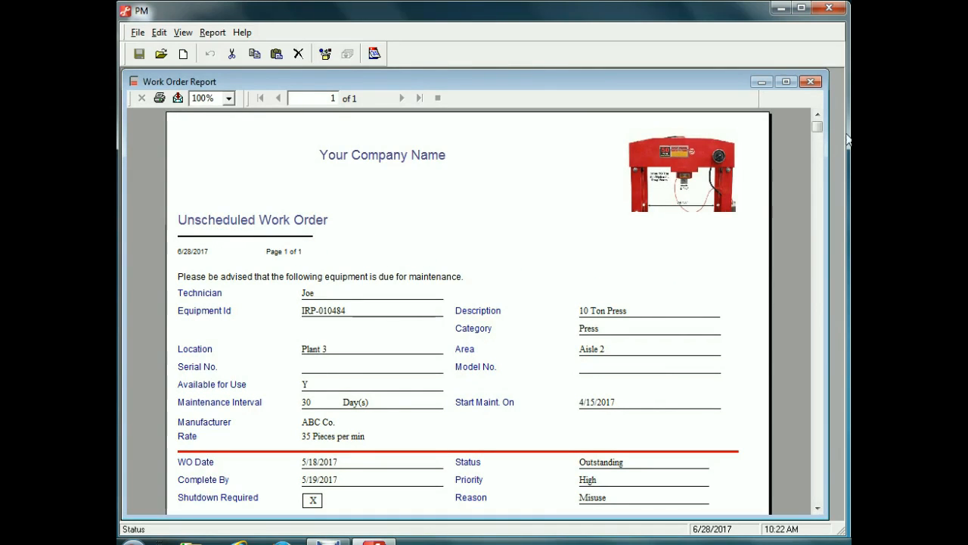
{"action": "left_click_drag", "start_coordinate": [821, 127], "coordinate": [819, 453]}
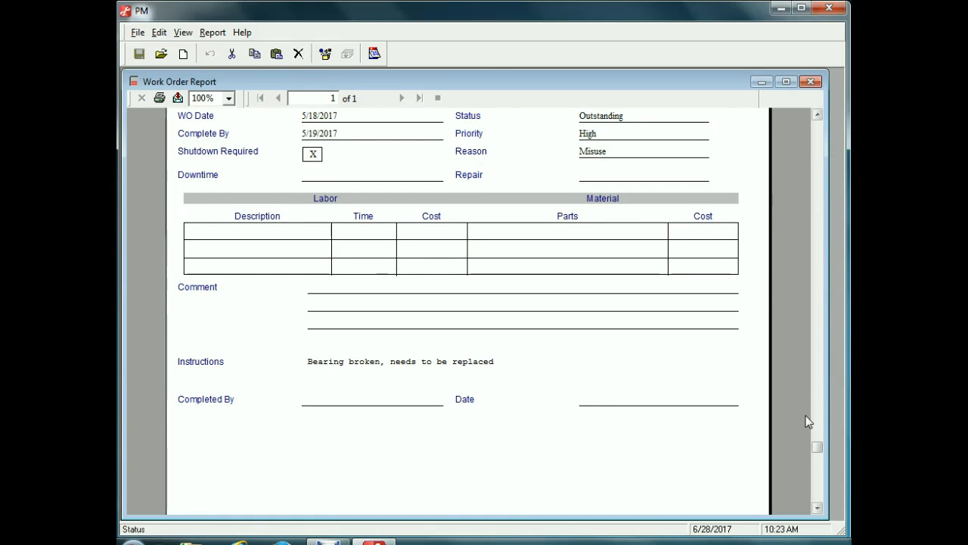
{"action": "left_click_drag", "start_coordinate": [817, 446], "coordinate": [829, 126]}
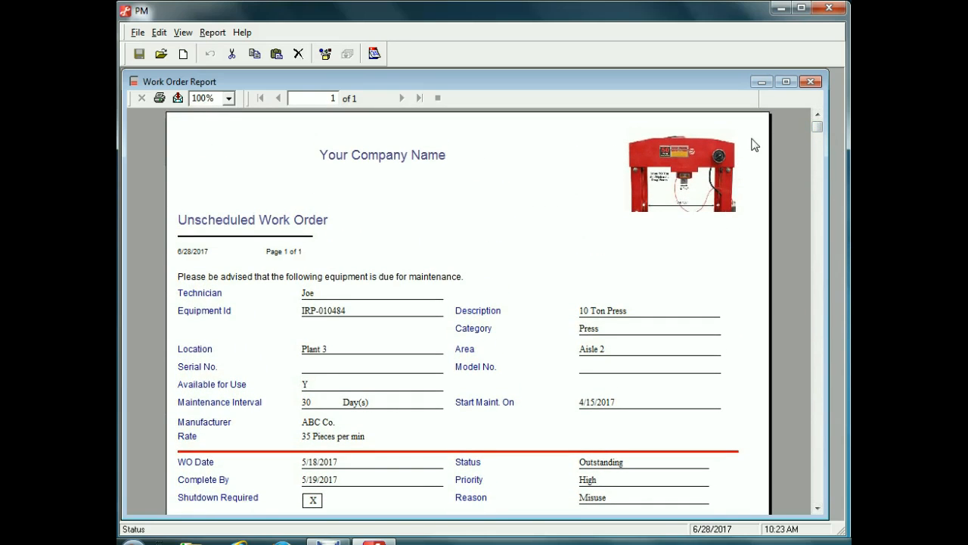
{"action": "left_click", "coordinate": [811, 83]}
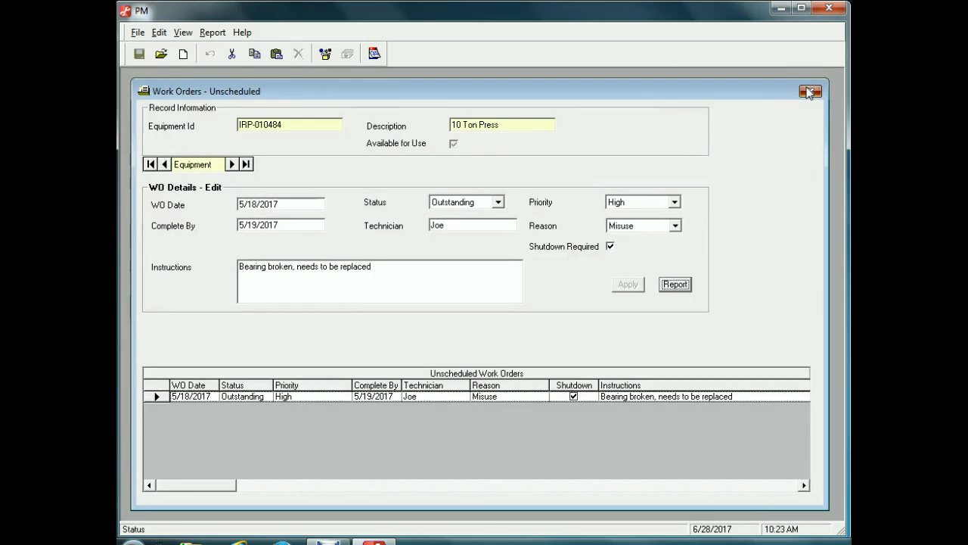
{"action": "left_click", "coordinate": [810, 92]}
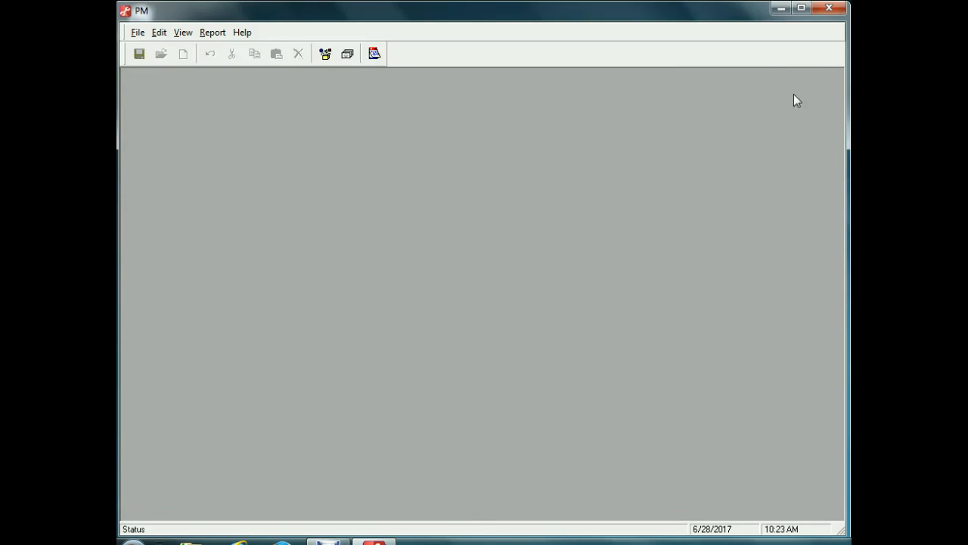
Reset the report options, set the work order criteria to Unscheduled, and apply the setting
{"action": "left_click", "coordinate": [211, 34]}
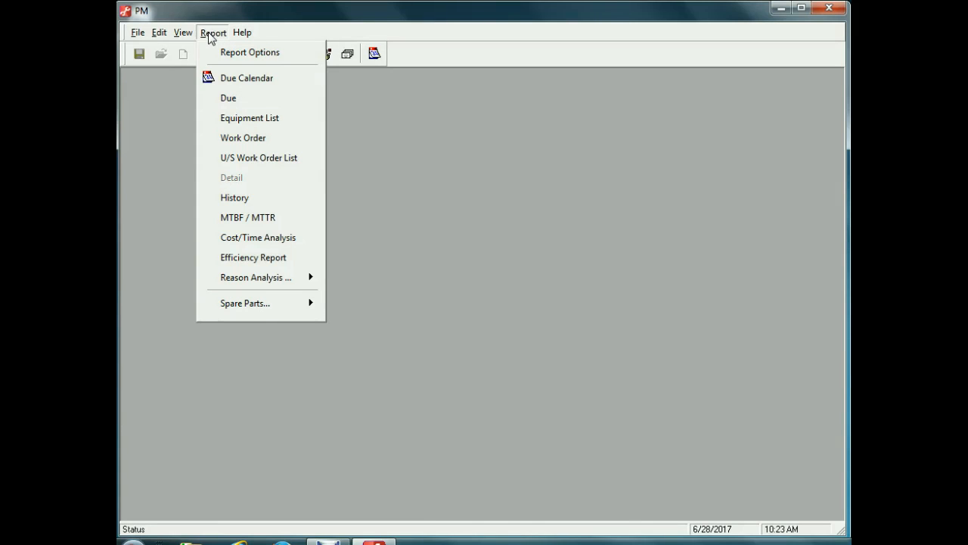
{"action": "left_click", "coordinate": [233, 53]}
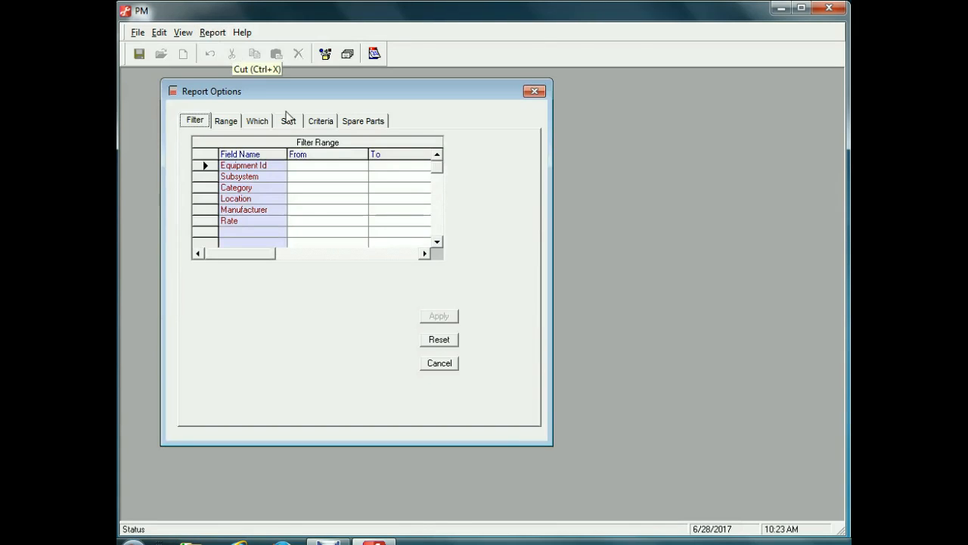
{"action": "left_click", "coordinate": [449, 342]}
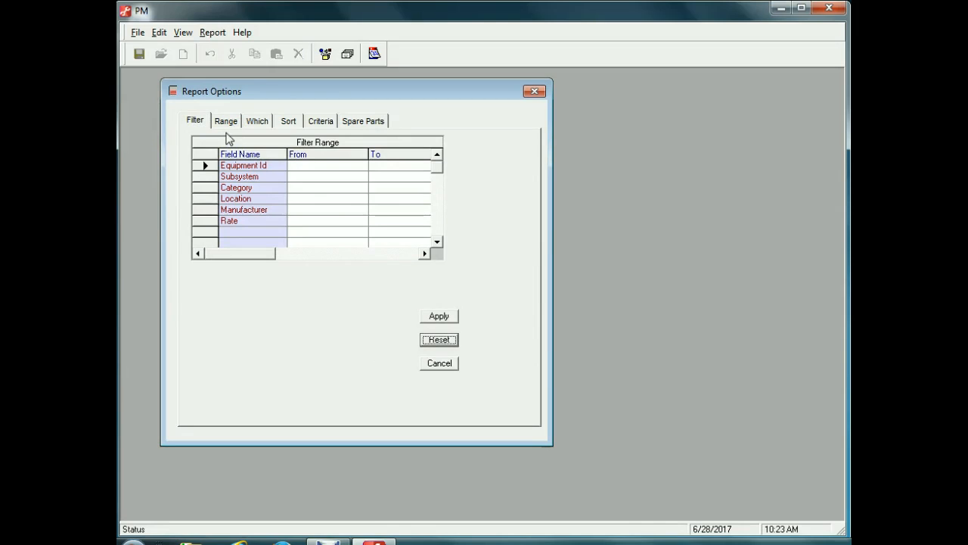
{"action": "left_click", "coordinate": [329, 124]}
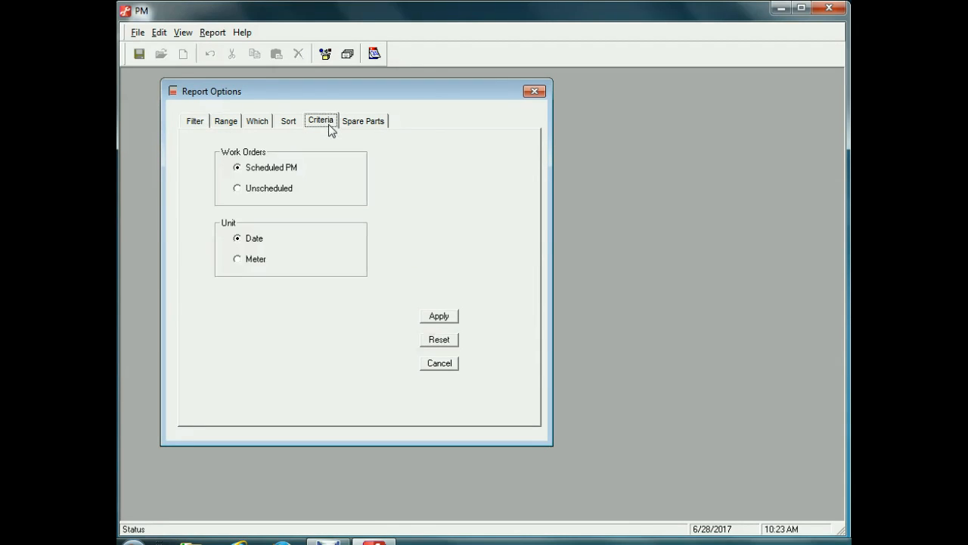
{"action": "left_click", "coordinate": [246, 189]}
{"action": "left_click", "coordinate": [440, 321]}
Limit the reports to the date range from 5/1/17 to 5/31/17, apply it, and close the report options
{"action": "left_click", "coordinate": [230, 123]}
{"action": "left_click", "coordinate": [237, 193]}
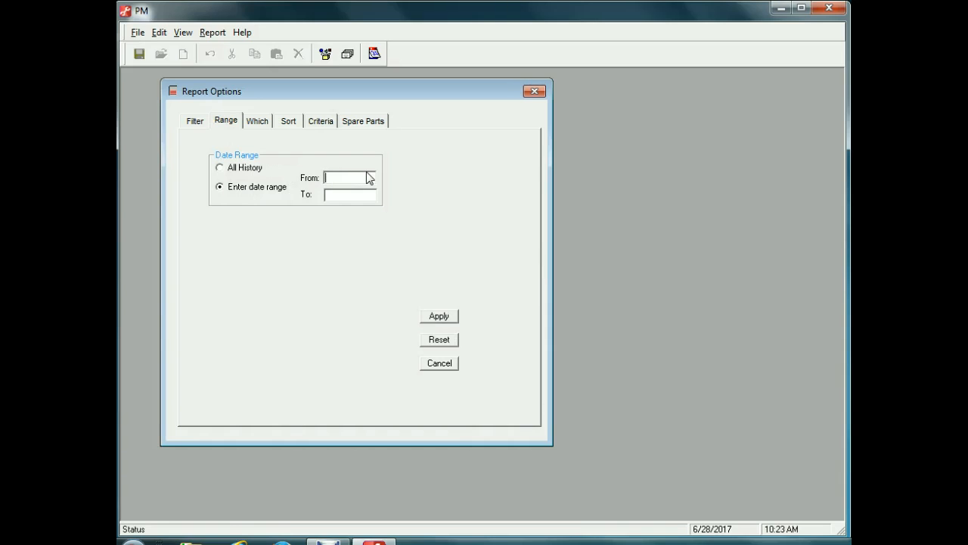
{"action": "type", "text": "5/1/17"}
{"action": "left_click", "coordinate": [341, 199]}
{"action": "type", "text": "5/31"}
{"action": "left_click", "coordinate": [444, 319]}
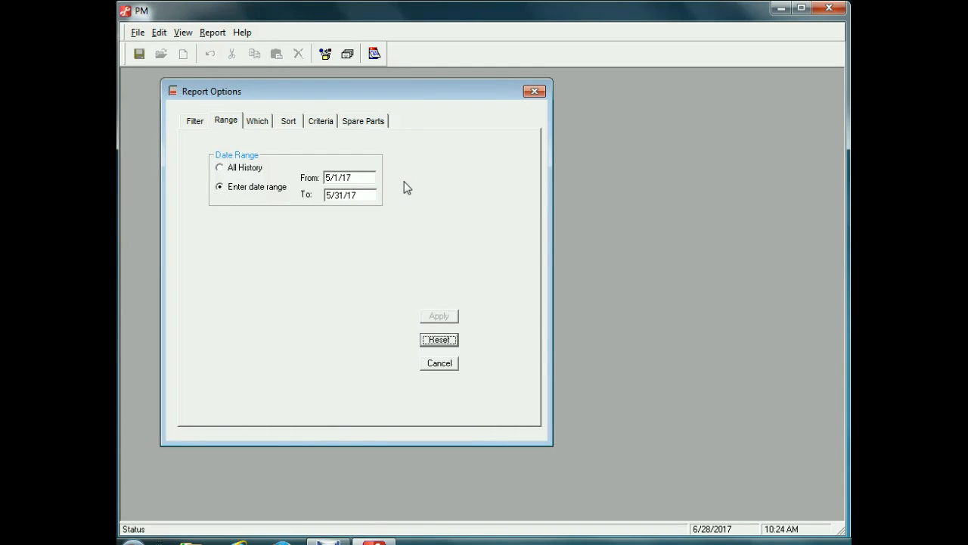
{"action": "left_click", "coordinate": [534, 93]}
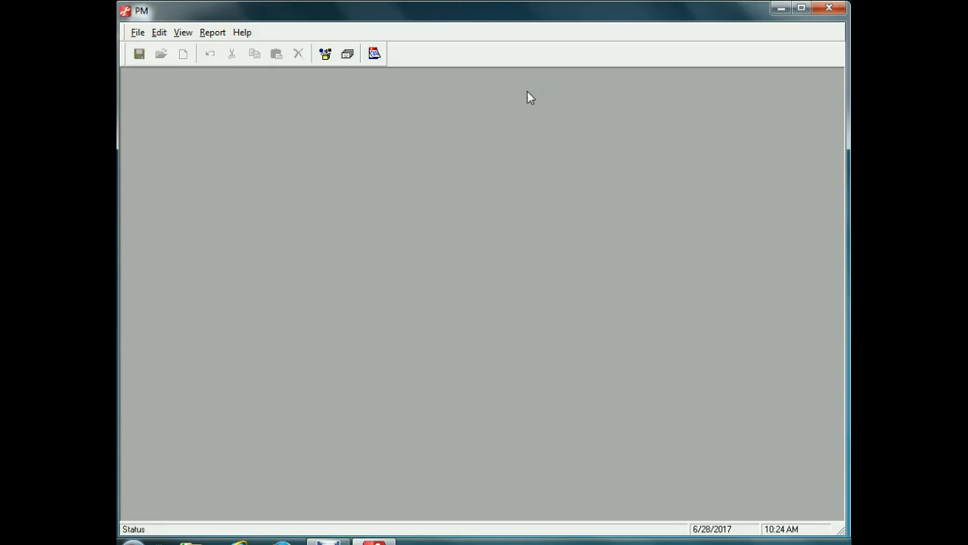
View the Unscheduled Work Order List report and close it
{"action": "left_click", "coordinate": [212, 32]}
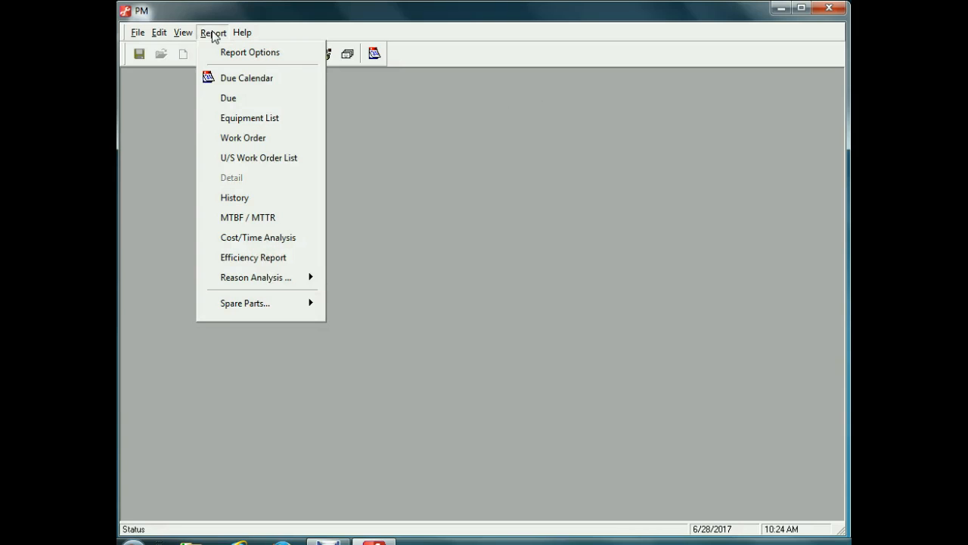
{"action": "left_click", "coordinate": [250, 160]}
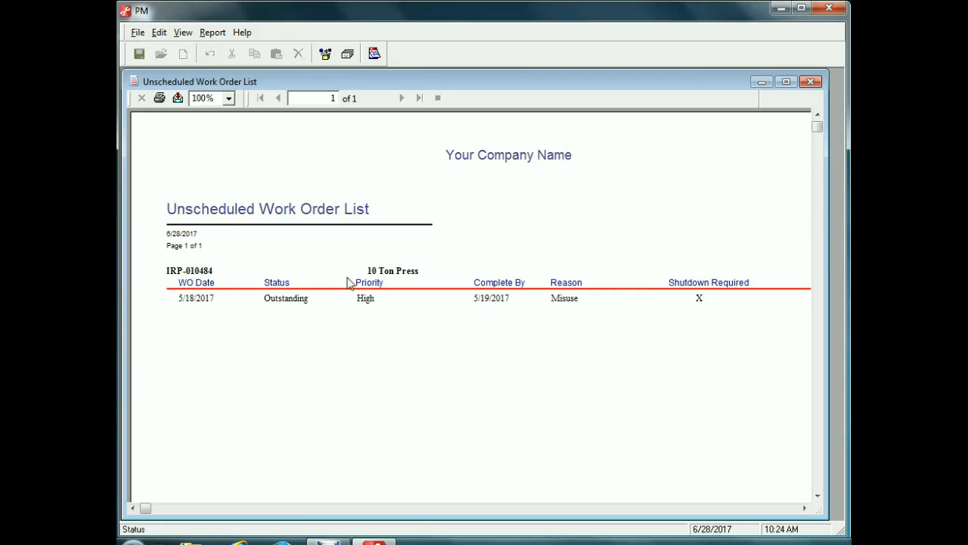
{"action": "left_click", "coordinate": [810, 82]}
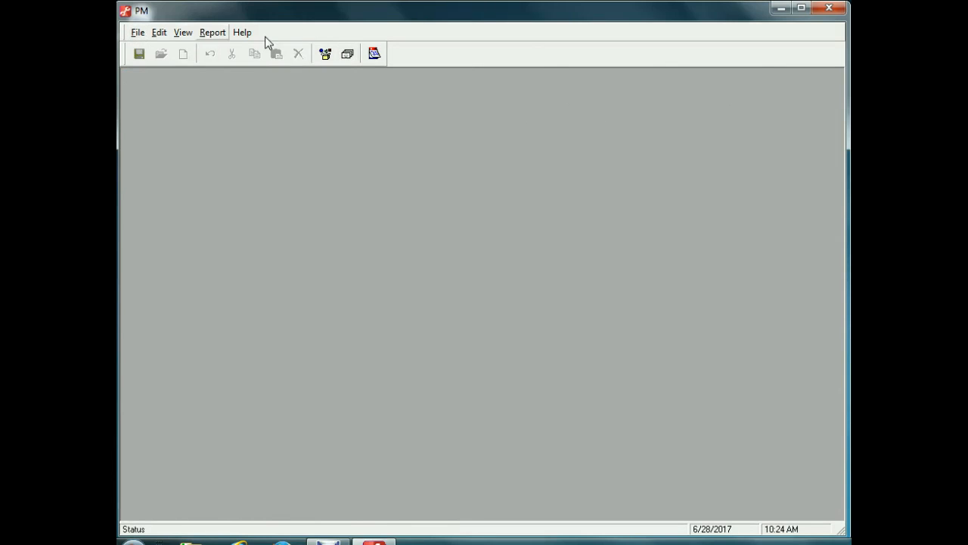
Create an unscheduled transaction dated 5/18/2017 for the 10 Ton Press, based on its outstanding broken-bearing work order
{"action": "left_click", "coordinate": [347, 54]}
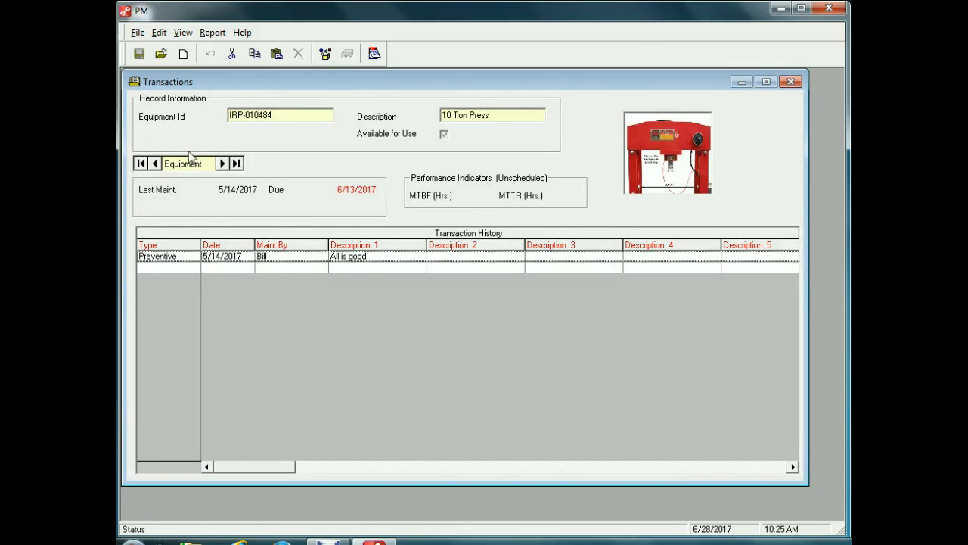
{"action": "left_click", "coordinate": [184, 54]}
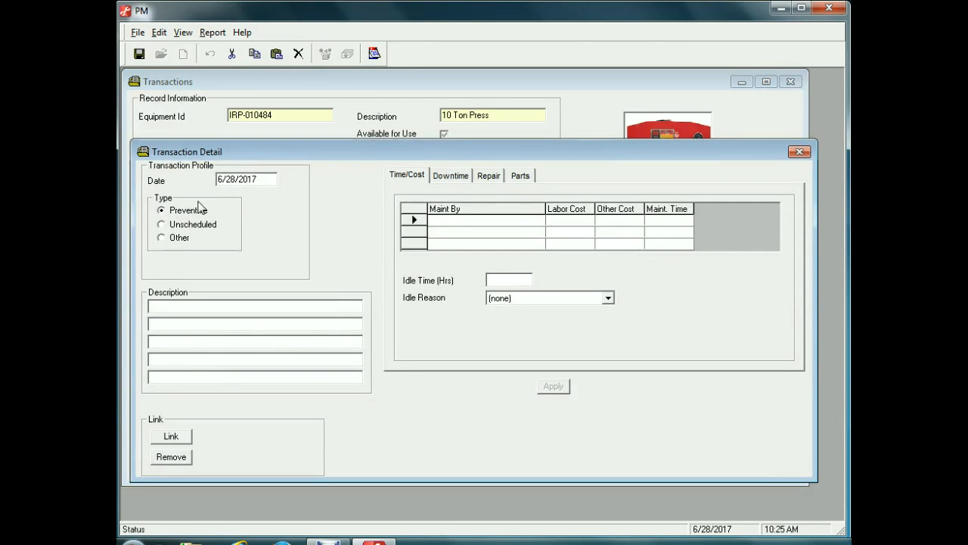
{"action": "key", "text": "Delete"}
{"action": "type", "text": "5"}
{"action": "key", "text": "Delete"}
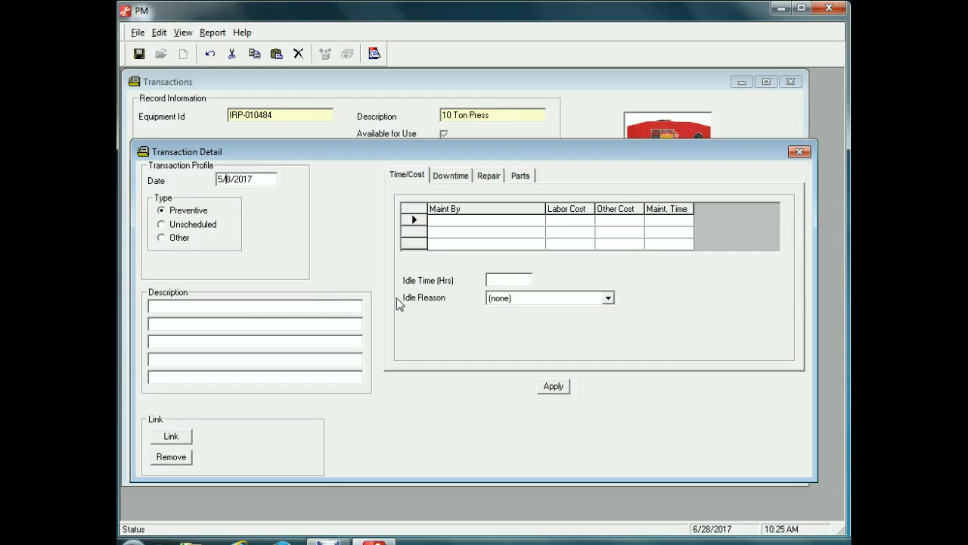
{"action": "key", "text": "Delete"}
{"action": "type", "text": "18"}
{"action": "left_click", "coordinate": [164, 225]}
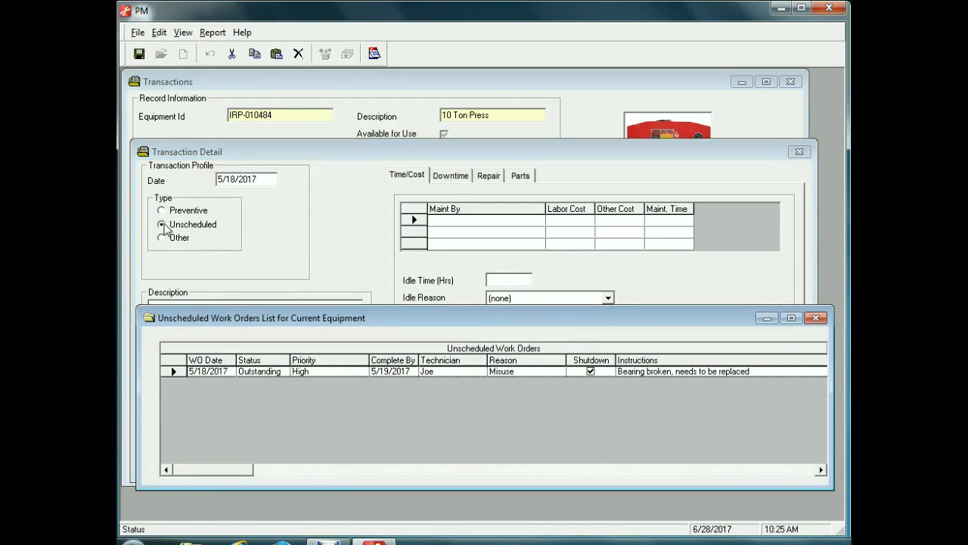
{"action": "double_click", "coordinate": [231, 372]}
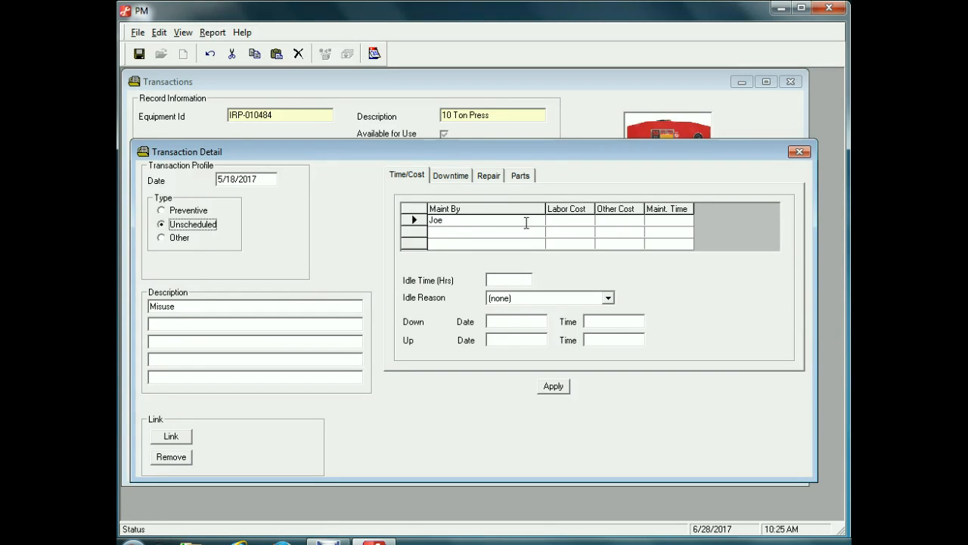
{"action": "left_click", "coordinate": [566, 222]}
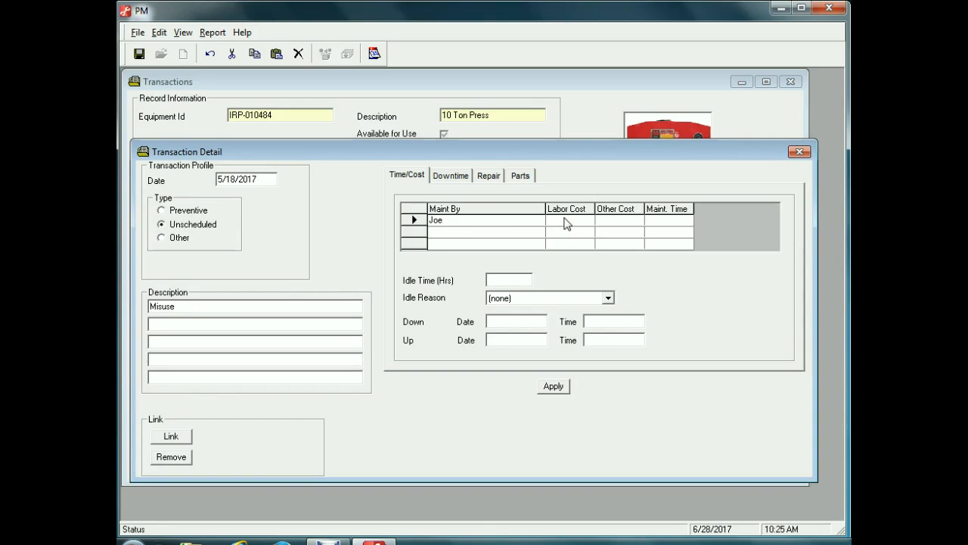
{"action": "type", "text": "1.5"}
{"action": "left_click", "coordinate": [616, 223]}
{"action": "type", "text": "125"}
In the technician's row of the transaction, set labor cost to 125, other cost to 35, and maintenance time to 1.5
{"action": "left_click", "coordinate": [573, 223]}
{"action": "key", "text": "BackSpace"}
{"action": "type", "text": "125"}
{"action": "left_click", "coordinate": [619, 222]}
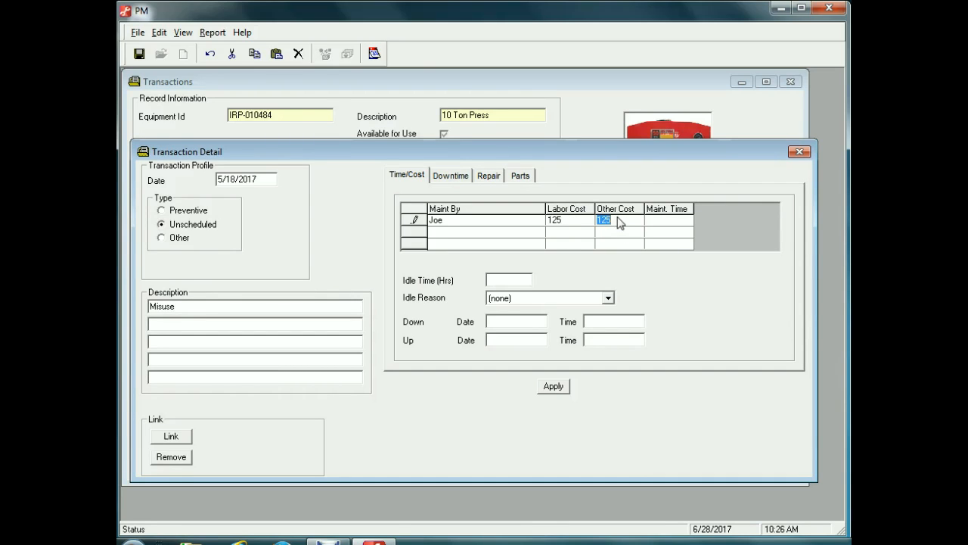
{"action": "key", "text": "BackSpace"}
{"action": "type", "text": "35"}
{"action": "left_click", "coordinate": [662, 225]}
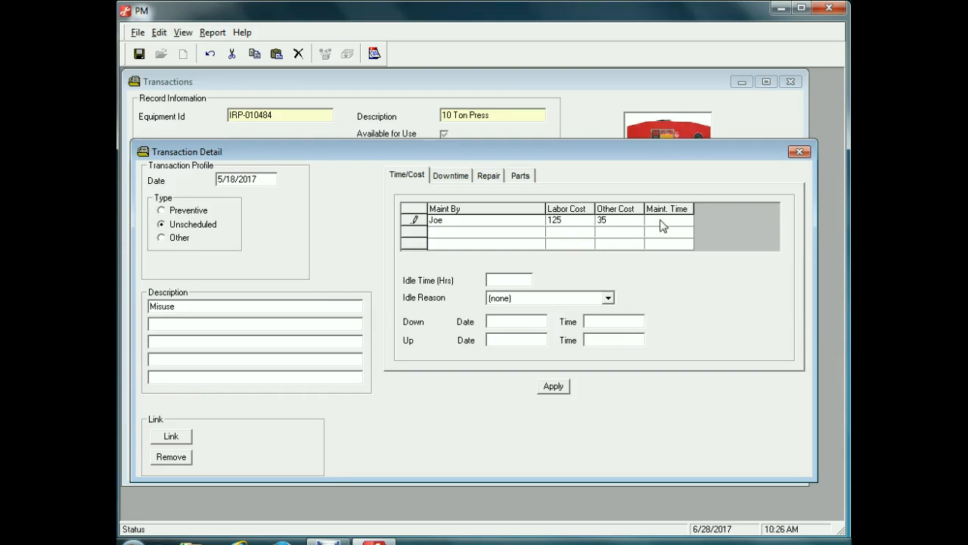
{"action": "type", "text": "1.5"}
Set the transaction's idle time to 4 hours with Maintenance Busy as the idle reason
{"action": "type", "text": "4"}
{"action": "left_click", "coordinate": [607, 299]}
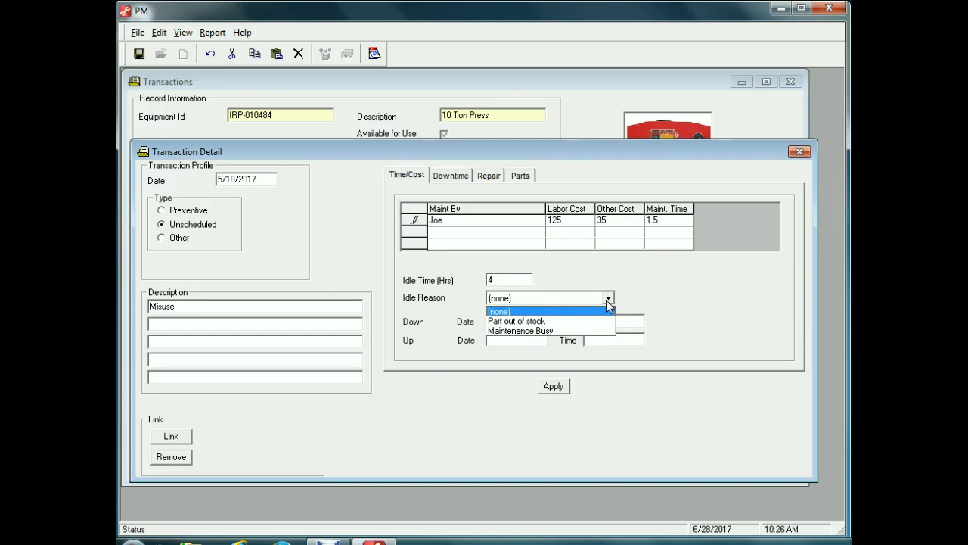
{"action": "left_click", "coordinate": [544, 333]}
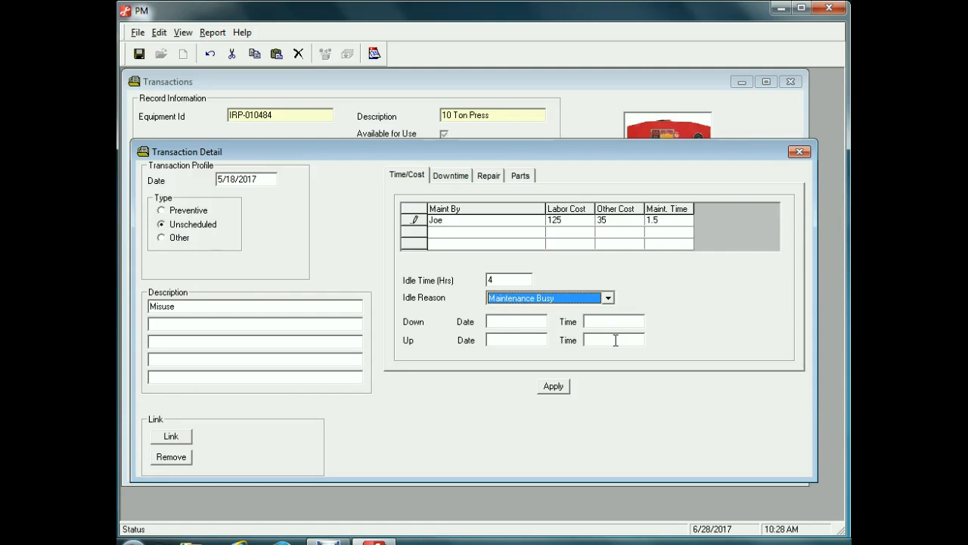
Record the press as down on 5/18/17 at 8:00 am and back up on 5/18/17 at 9:30 am
{"action": "left_click", "coordinate": [515, 323]}
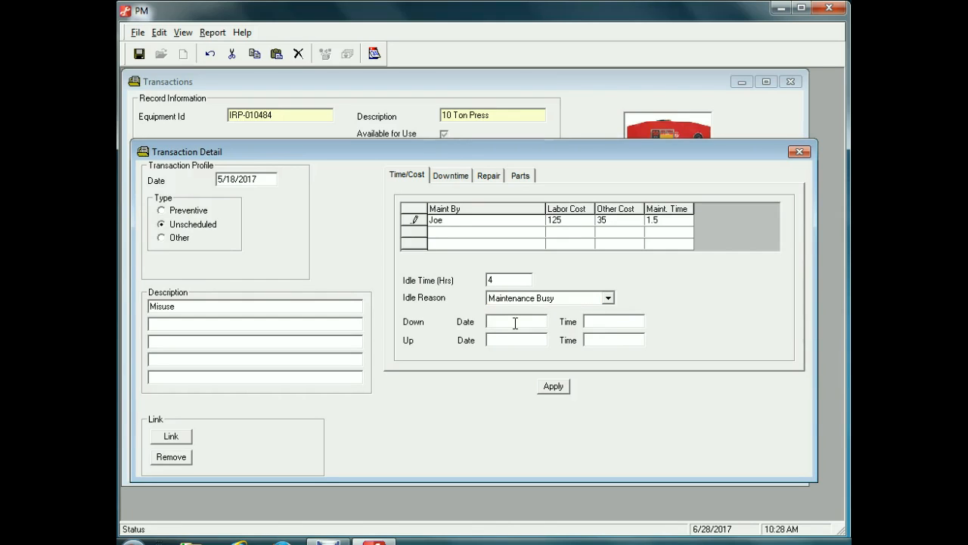
{"action": "type", "text": "5/18/17"}
{"action": "left_click", "coordinate": [602, 323]}
{"action": "type", "text": "8:00am"}
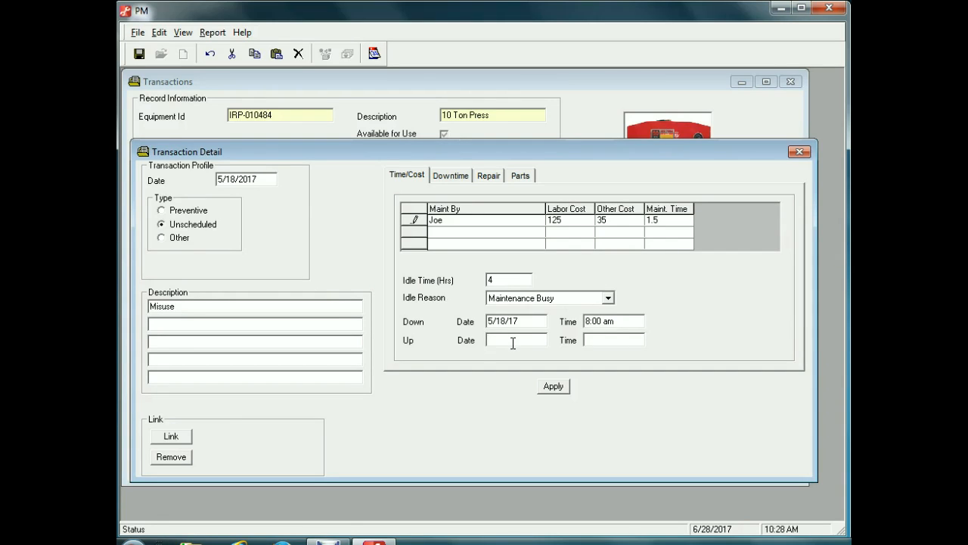
{"action": "type", "text": "5/18/17"}
{"action": "left_click", "coordinate": [598, 342]}
{"action": "type", "text": "9:30 am"}
Assign downtime code M06 Bearing Cracked to the transaction and apply the transaction
{"action": "left_click", "coordinate": [458, 176]}
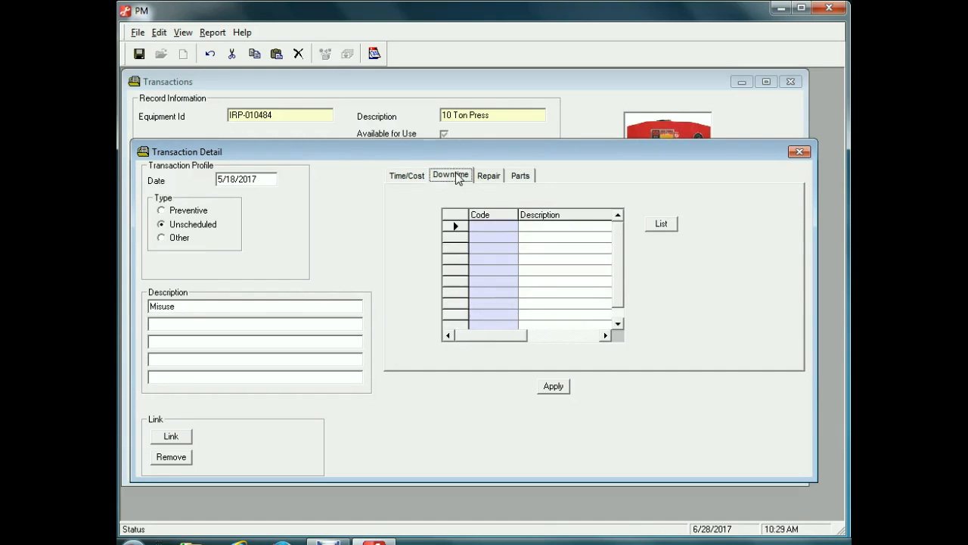
{"action": "left_click", "coordinate": [662, 225]}
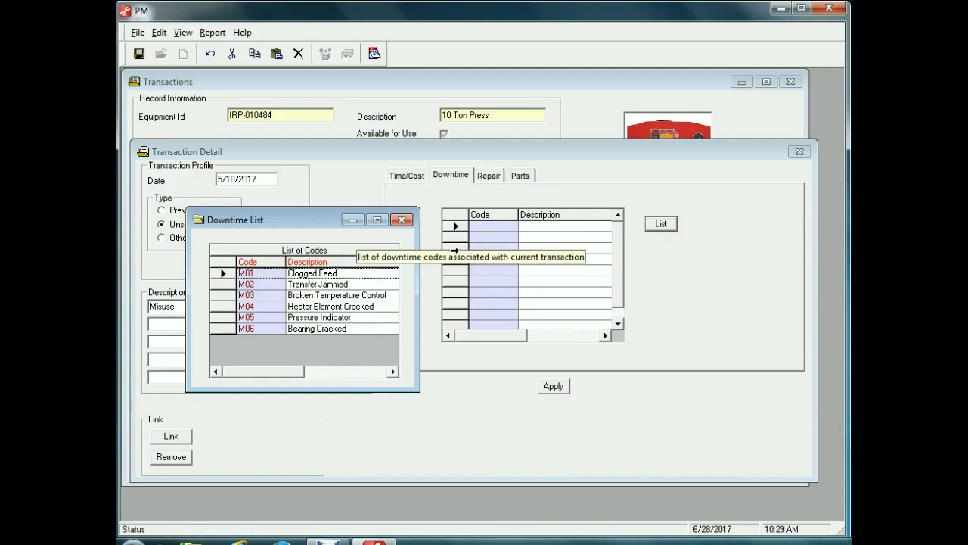
{"action": "double_click", "coordinate": [294, 334]}
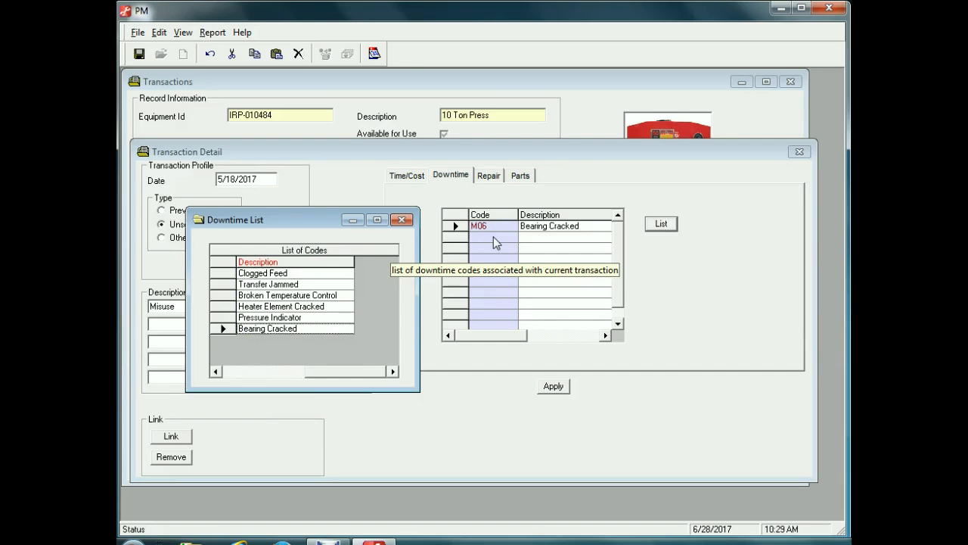
{"action": "left_click", "coordinate": [403, 220]}
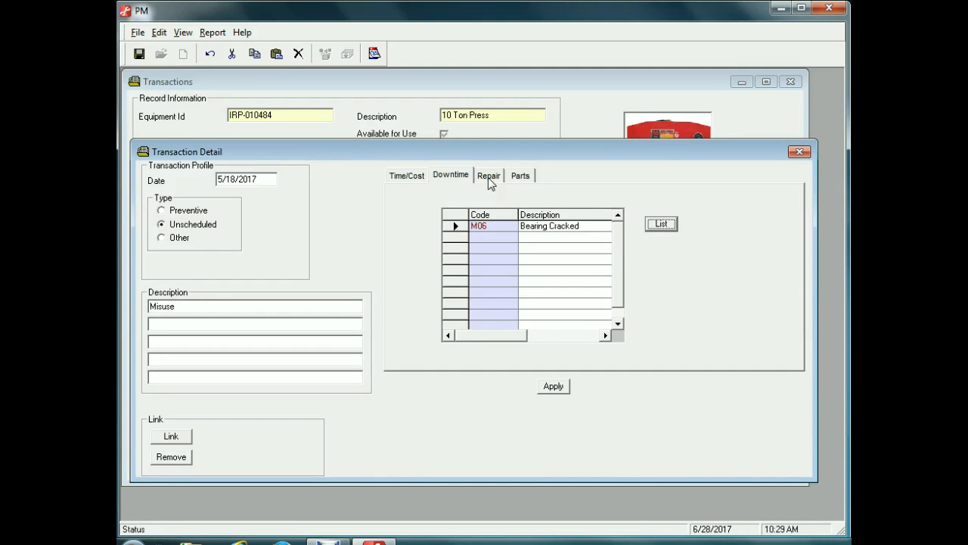
{"action": "left_click", "coordinate": [222, 309]}
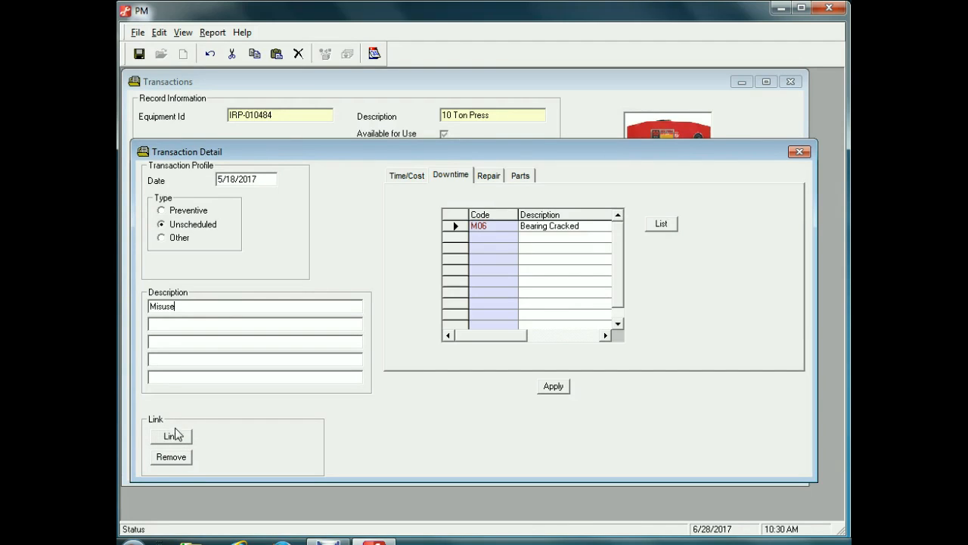
{"action": "left_click", "coordinate": [556, 390]}
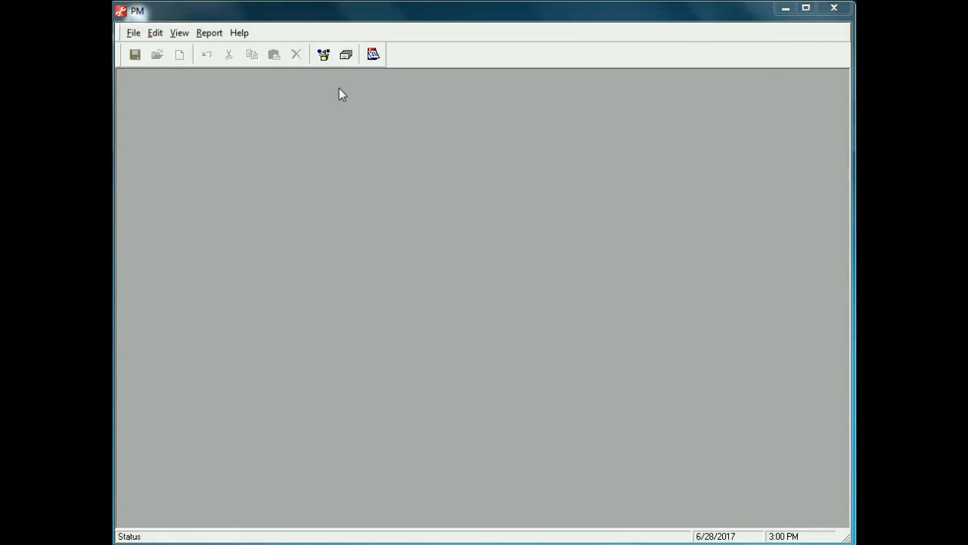
Review the maintenance entries for the 10 Ton Press in the History report and close it
{"action": "left_click", "coordinate": [212, 34]}
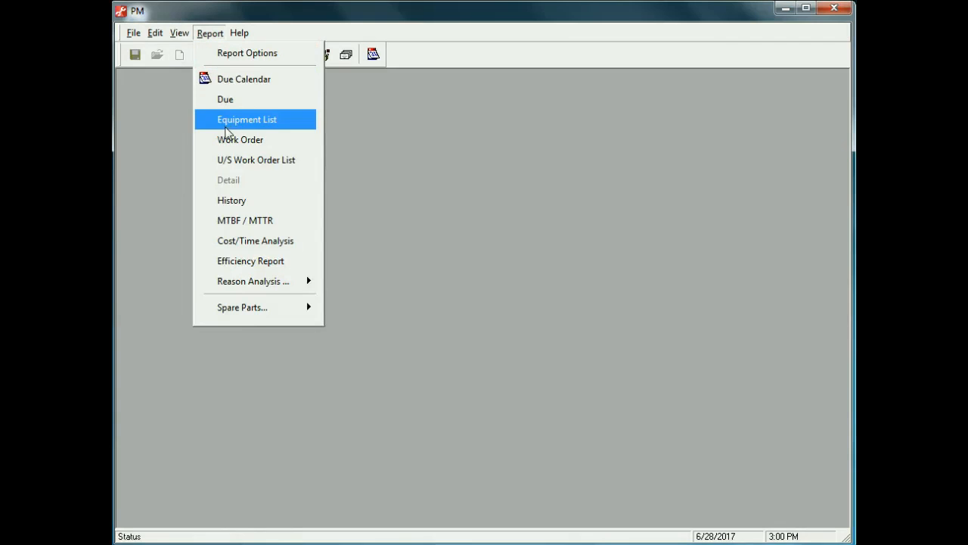
{"action": "left_click", "coordinate": [237, 200]}
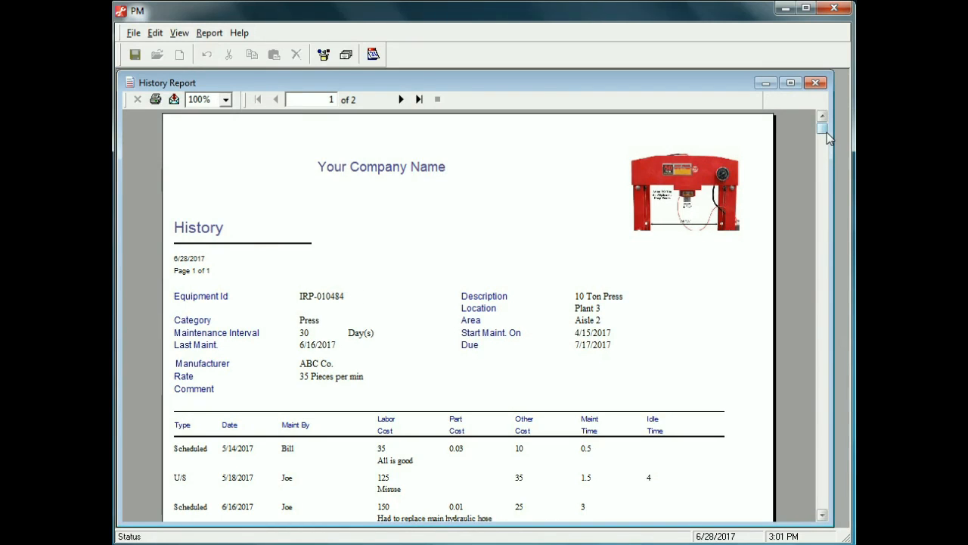
{"action": "left_click_drag", "start_coordinate": [825, 128], "coordinate": [836, 259]}
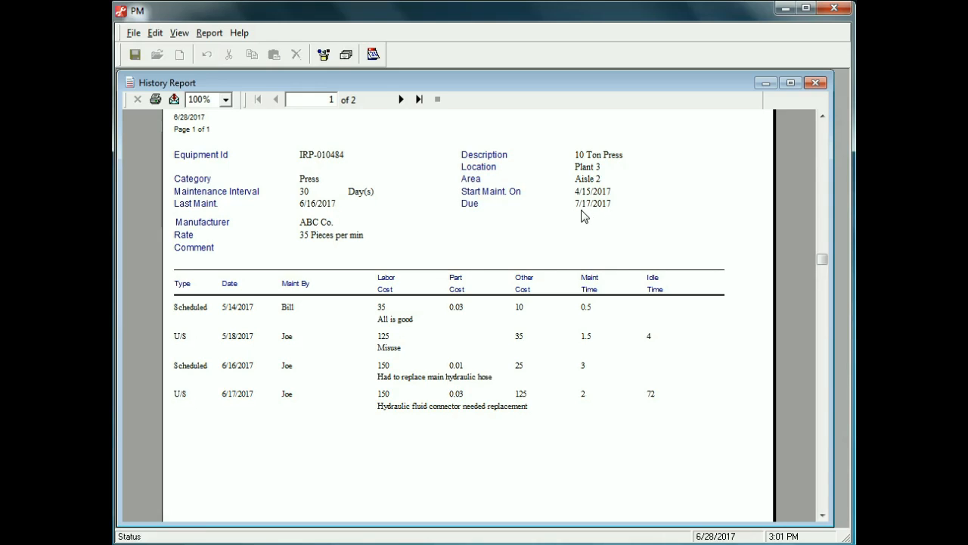
{"action": "left_click", "coordinate": [816, 83]}
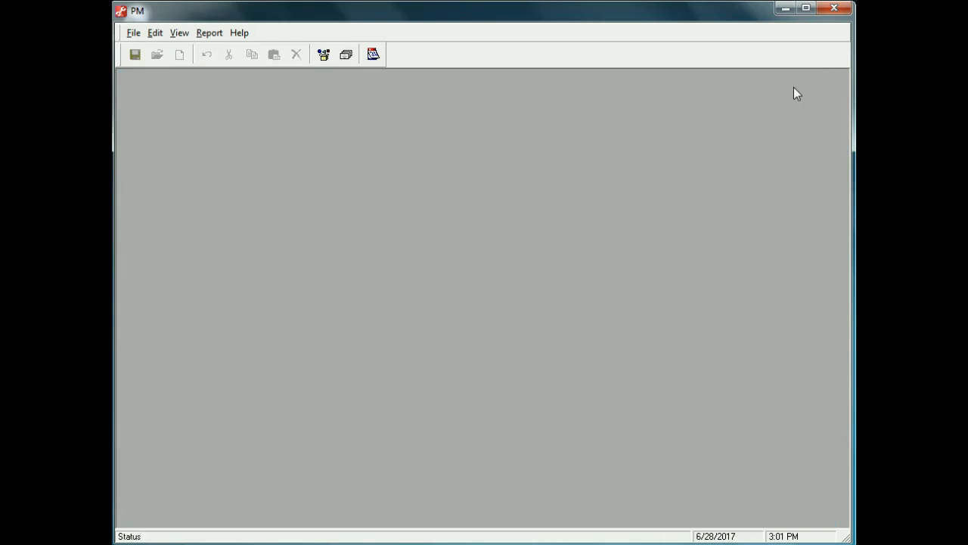
View the MTBF / MTTR report for the available equipment and close it
{"action": "left_click", "coordinate": [211, 34]}
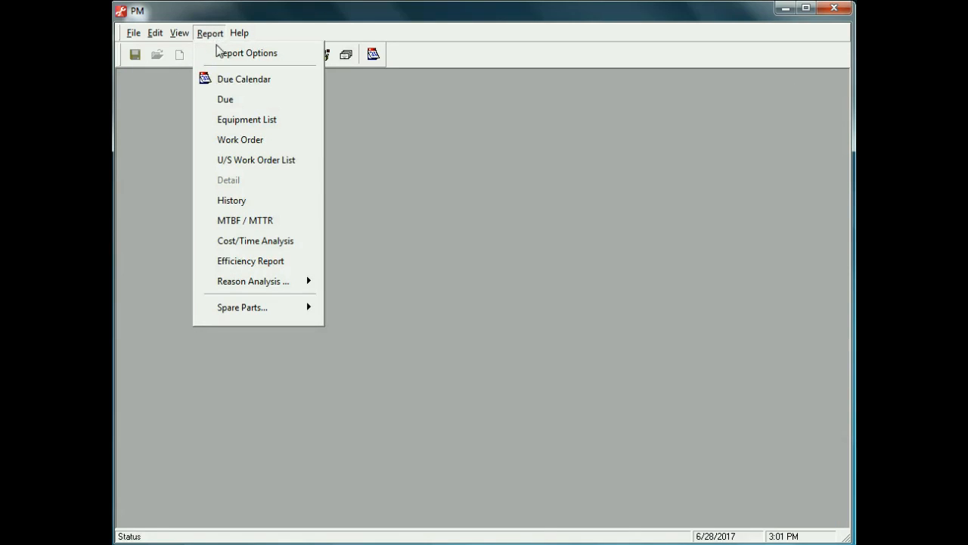
{"action": "left_click", "coordinate": [225, 229]}
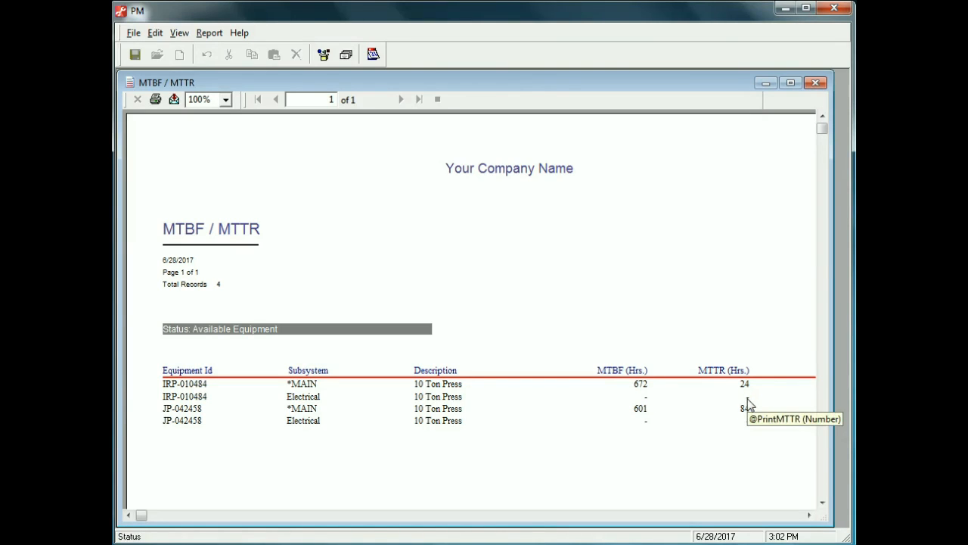
{"action": "left_click", "coordinate": [816, 83]}
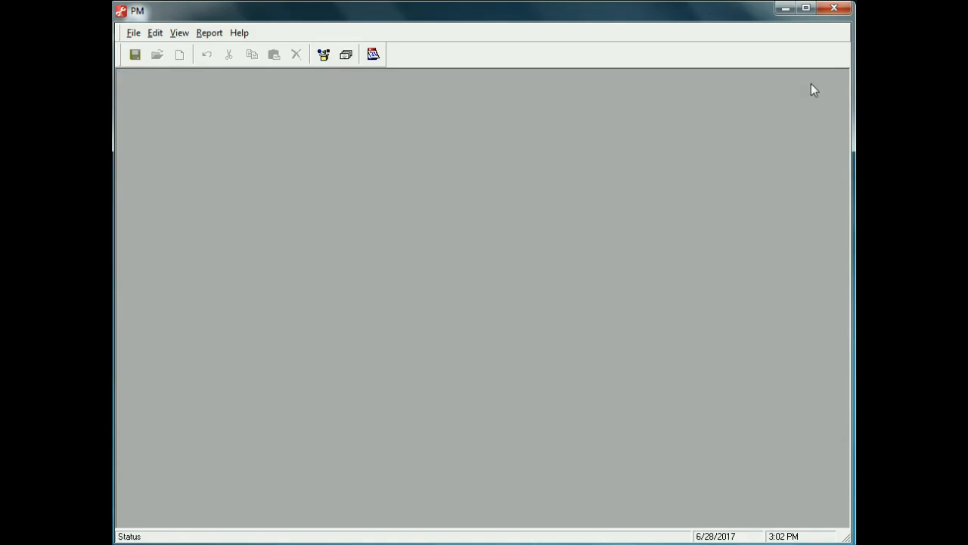
Review the preventive and unscheduled costs and times in the Cost/Time Analysis report, and close it
{"action": "left_click", "coordinate": [204, 33]}
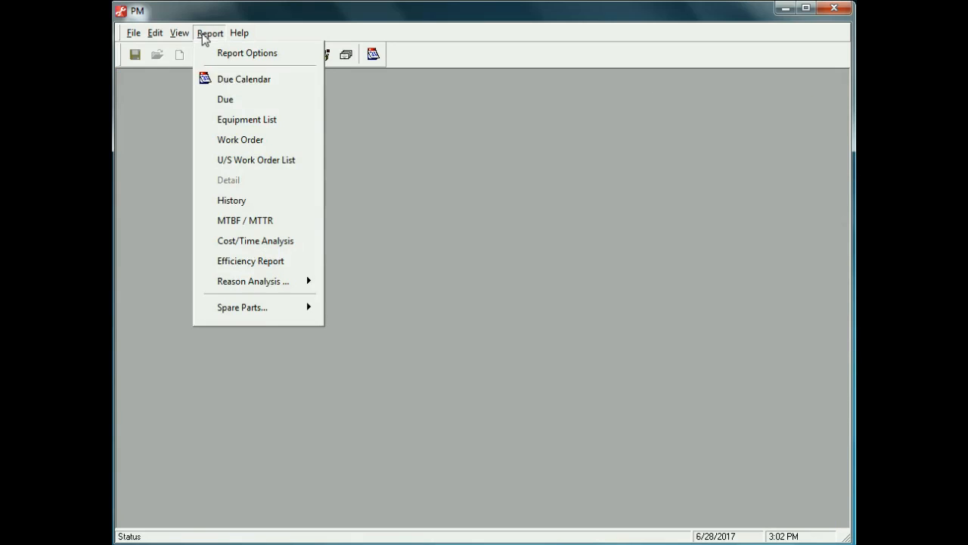
{"action": "left_click", "coordinate": [245, 241]}
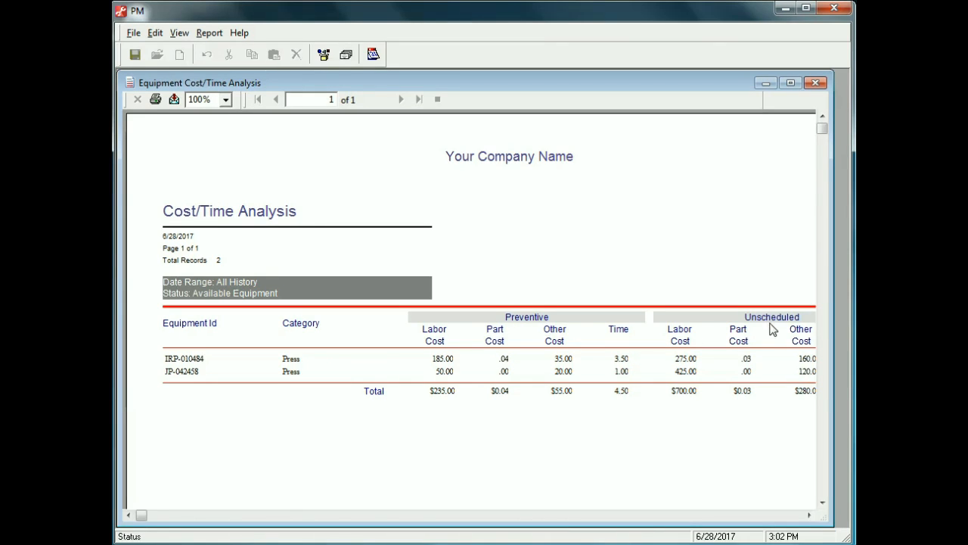
{"action": "left_click", "coordinate": [810, 516]}
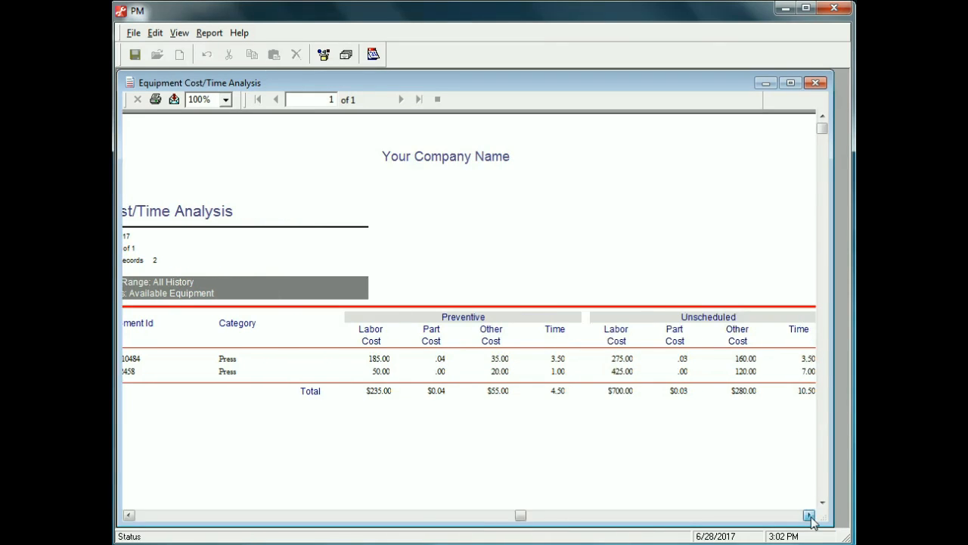
{"action": "left_click", "coordinate": [810, 516]}
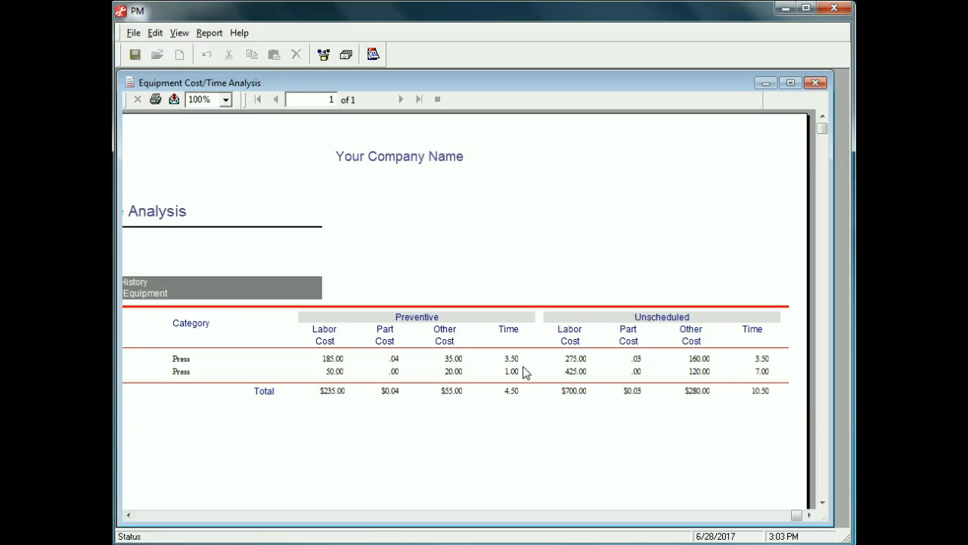
{"action": "left_click", "coordinate": [815, 83]}
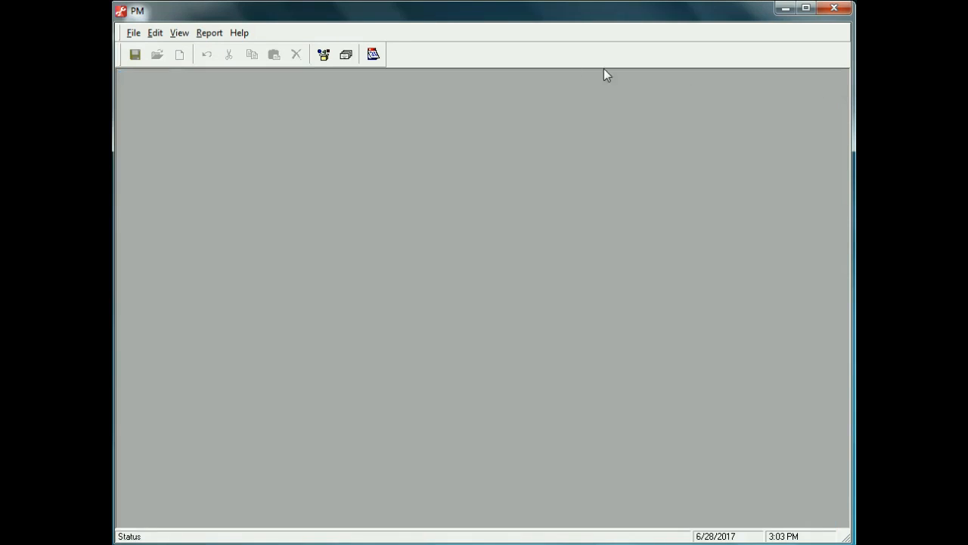
Run the scheduled PM Efficiency Report from 5/1/2017 to 6/30/2017 with a 1-day grace period, review it, and close it
{"action": "left_click", "coordinate": [211, 34]}
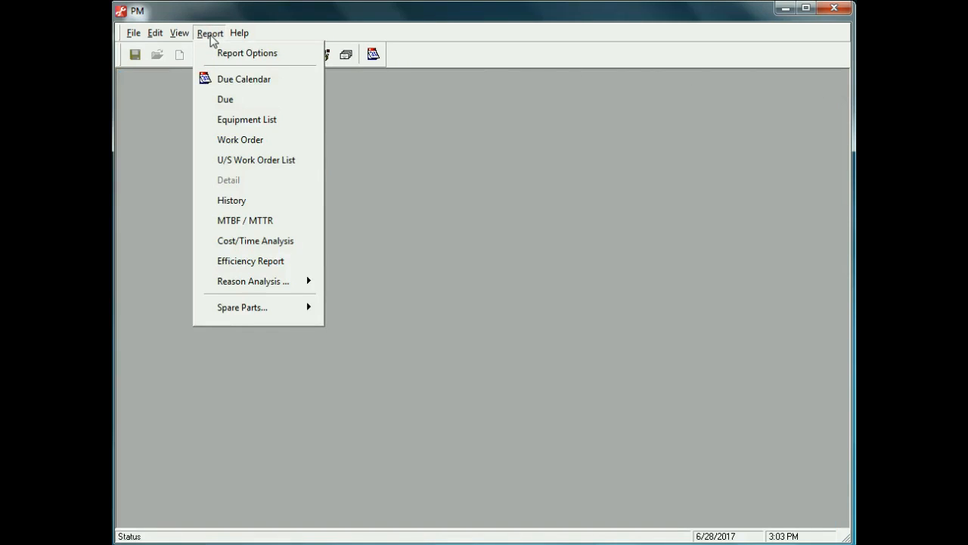
{"action": "left_click", "coordinate": [250, 262]}
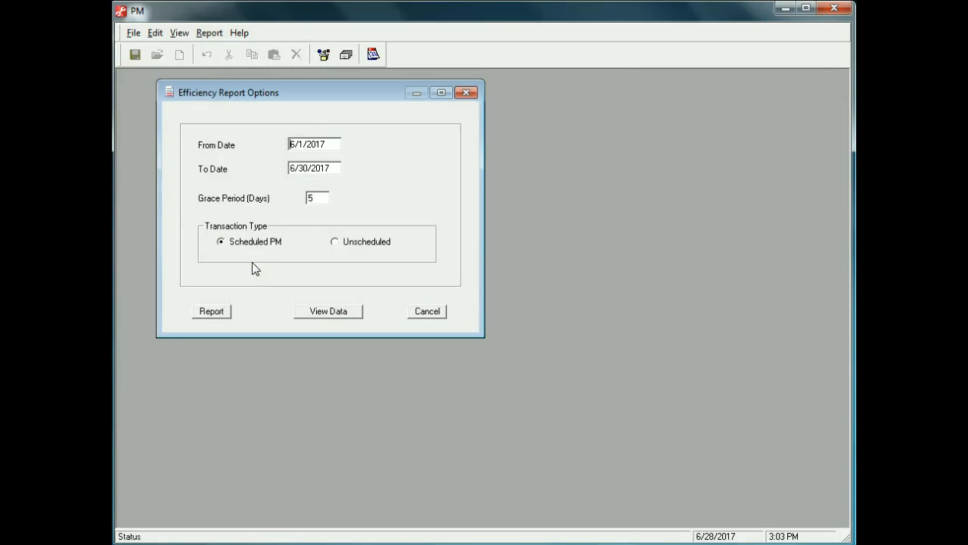
{"action": "key", "text": "Delete"}
{"action": "type", "text": "5"}
{"action": "key", "text": "Delete"}
{"action": "type", "text": "1"}
{"action": "left_click", "coordinate": [217, 316]}
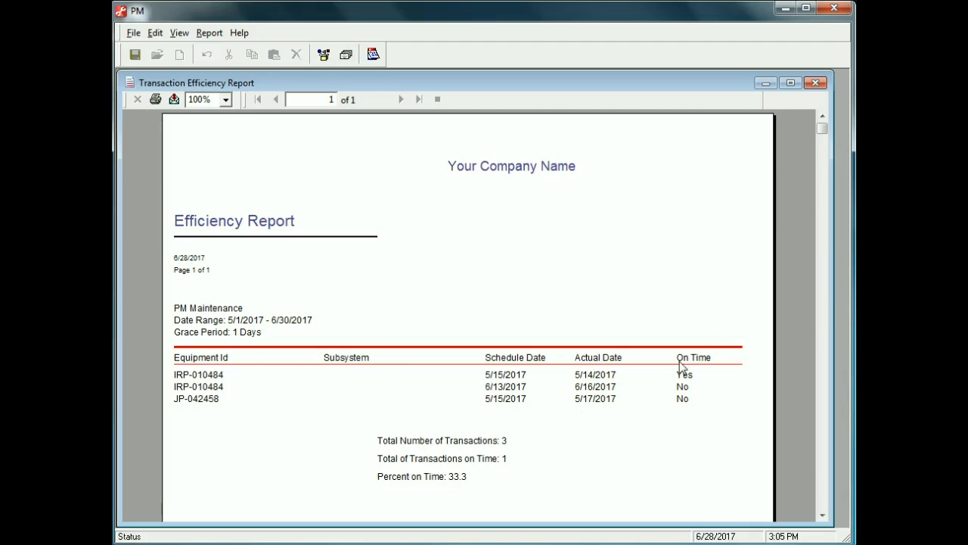
{"action": "left_click", "coordinate": [820, 82]}
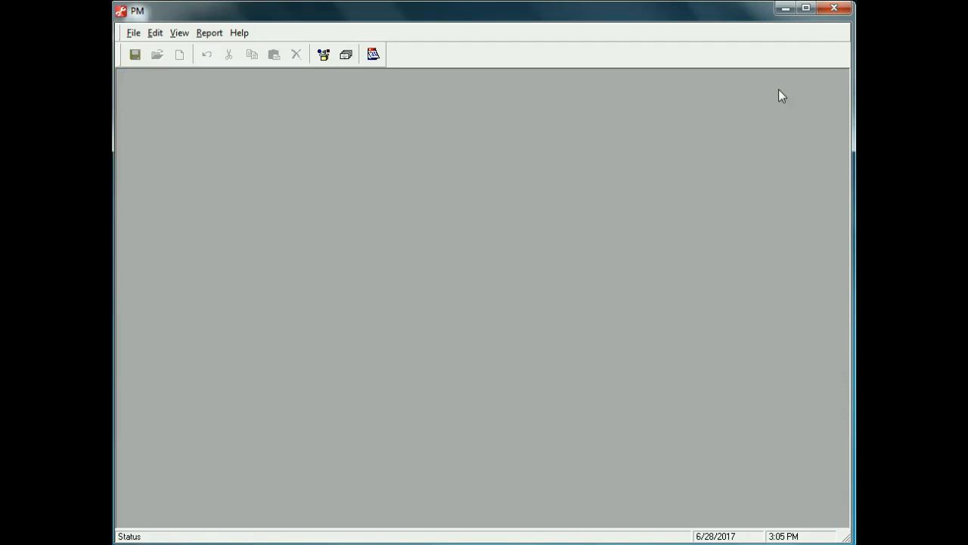
Review the downtime reason codes and their counts in the Reason Analysis report, and close it
{"action": "left_click", "coordinate": [199, 35]}
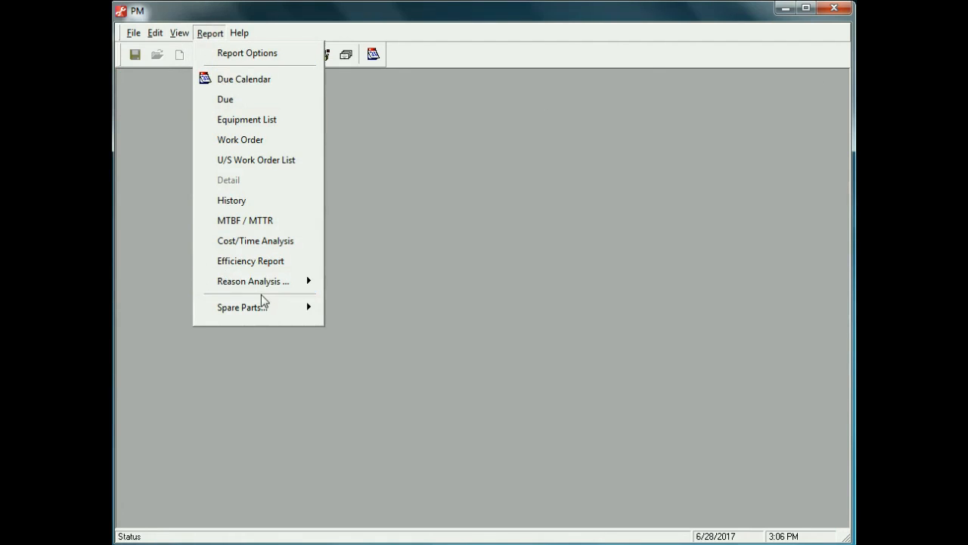
{"action": "mouse_move", "coordinate": [259, 286]}
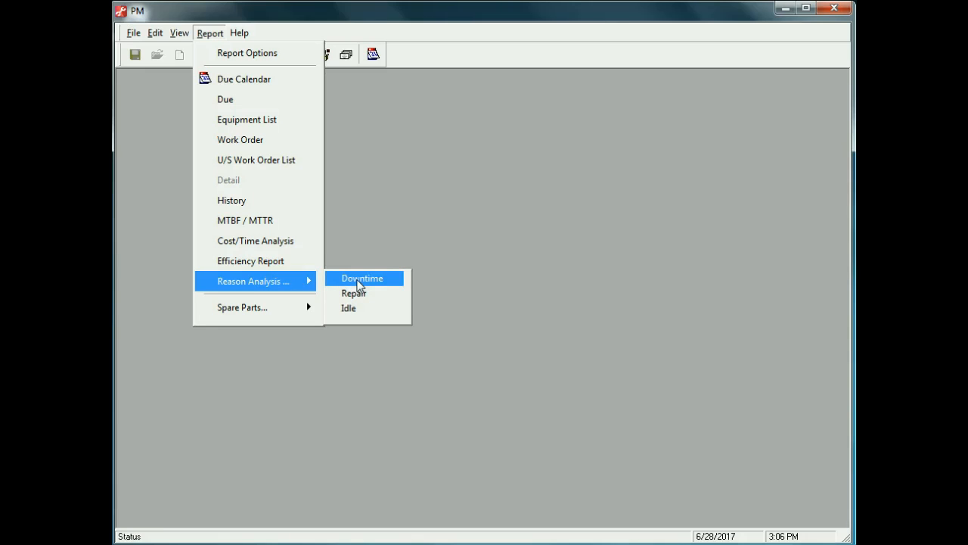
{"action": "left_click", "coordinate": [358, 282]}
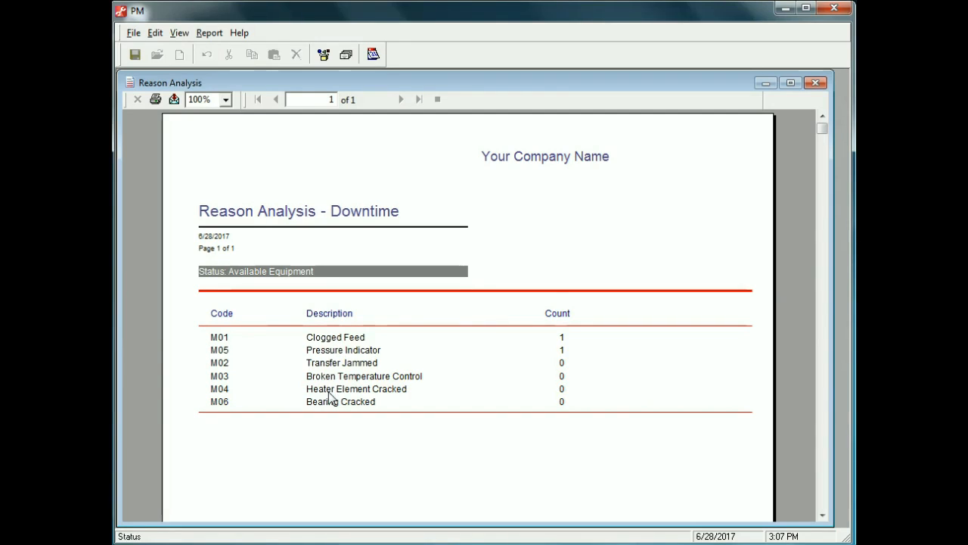
{"action": "left_click", "coordinate": [815, 83]}
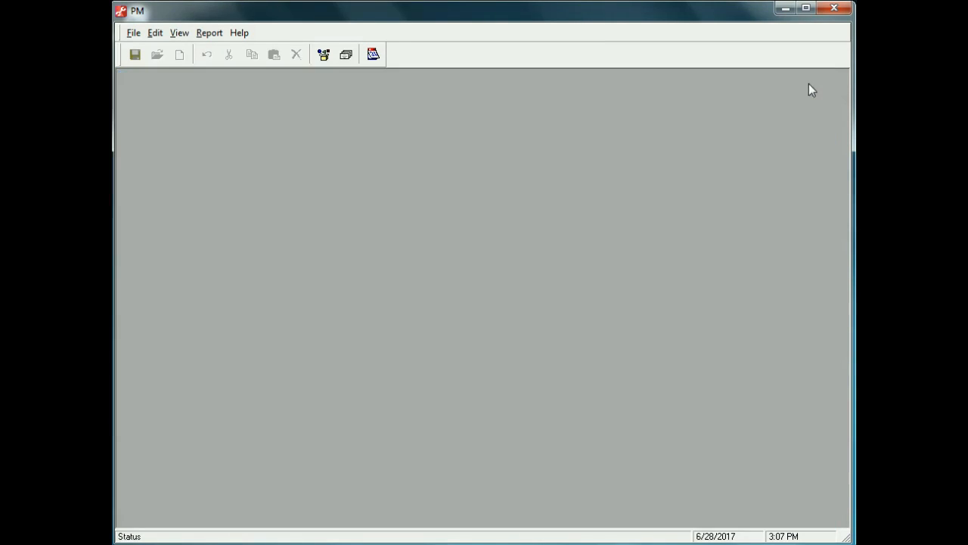
Review the stock quantities, minimum quantities and prices in the Spare Parts Inventory report, and close it
{"action": "left_click", "coordinate": [213, 34]}
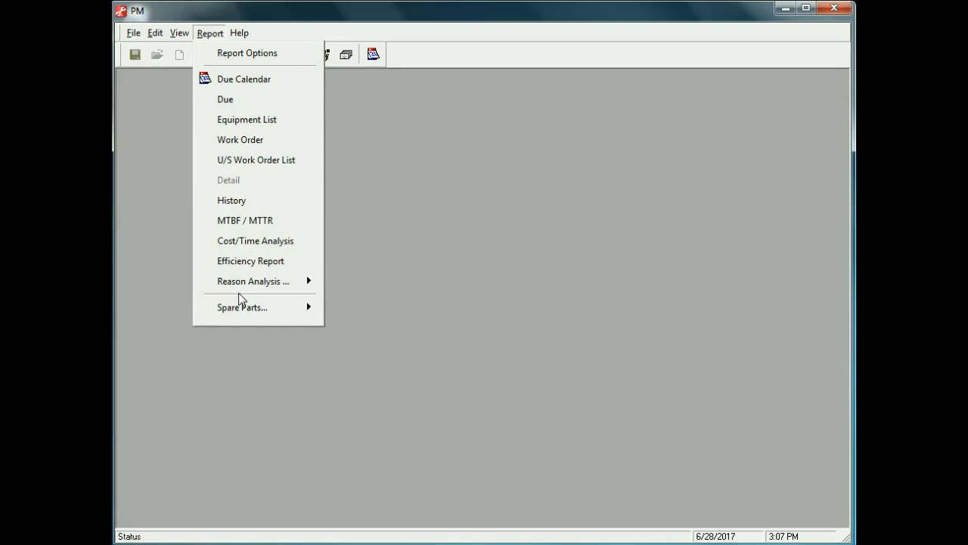
{"action": "mouse_move", "coordinate": [262, 316]}
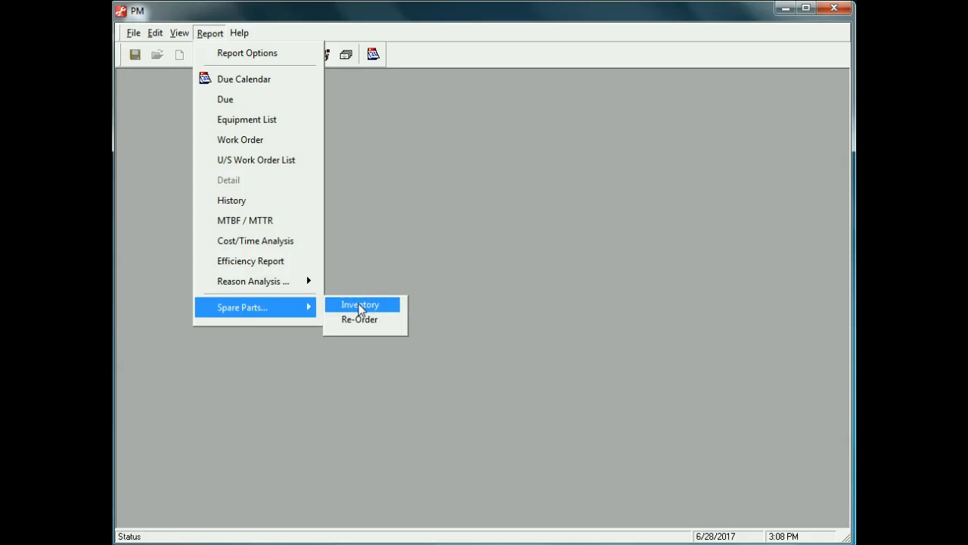
{"action": "left_click", "coordinate": [359, 306]}
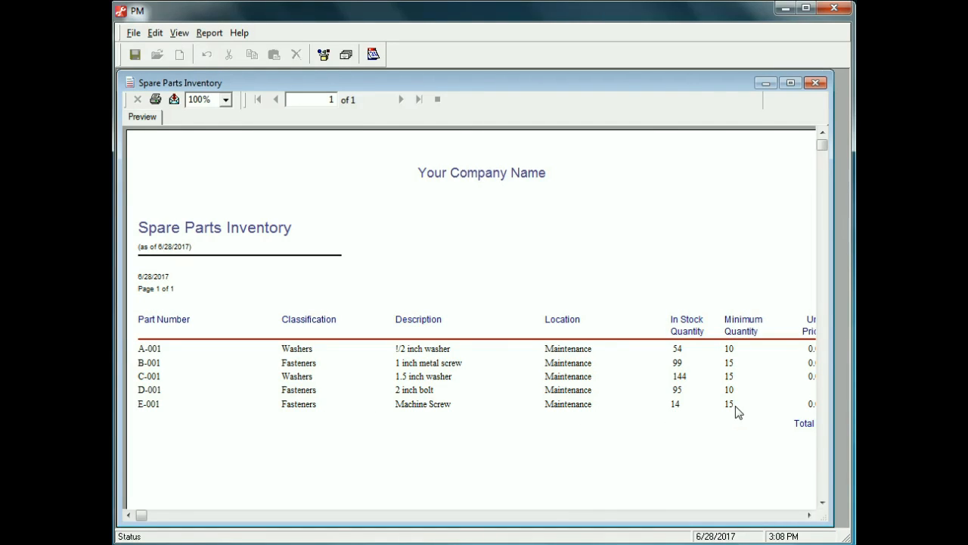
{"action": "left_click", "coordinate": [809, 516]}
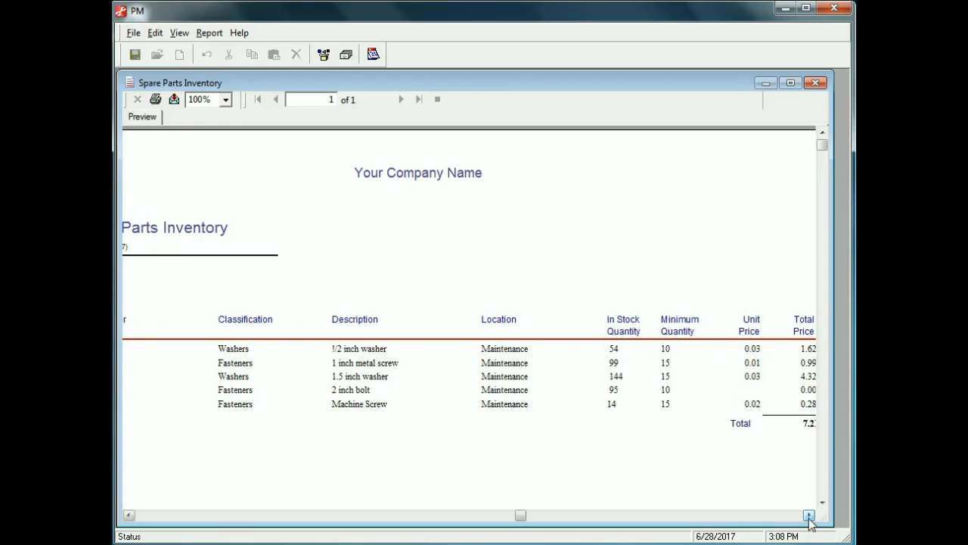
{"action": "left_click", "coordinate": [810, 516]}
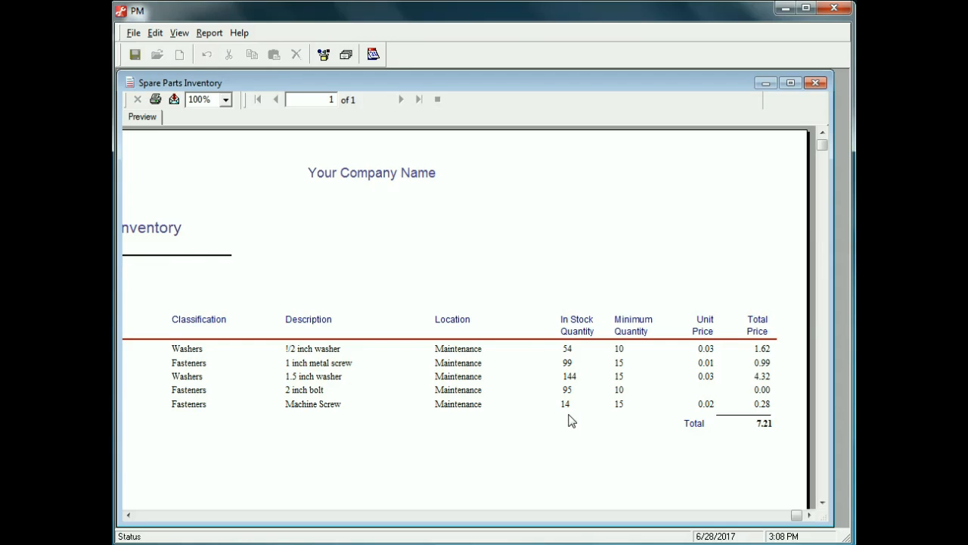
{"action": "left_click", "coordinate": [817, 84]}
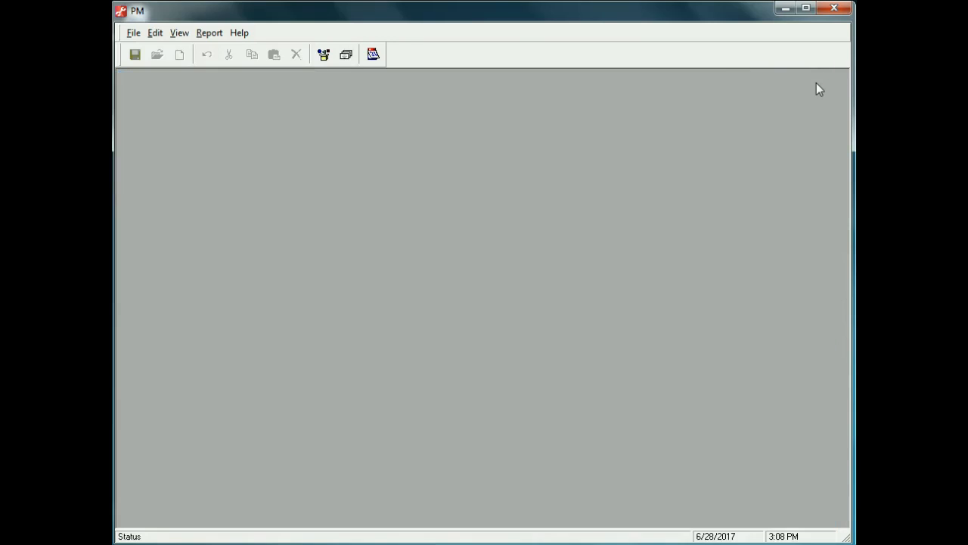
Review the spare parts due for replenishment in the Re-Order report across all its columns, and close it
{"action": "left_click", "coordinate": [204, 34]}
{"action": "mouse_move", "coordinate": [265, 311]}
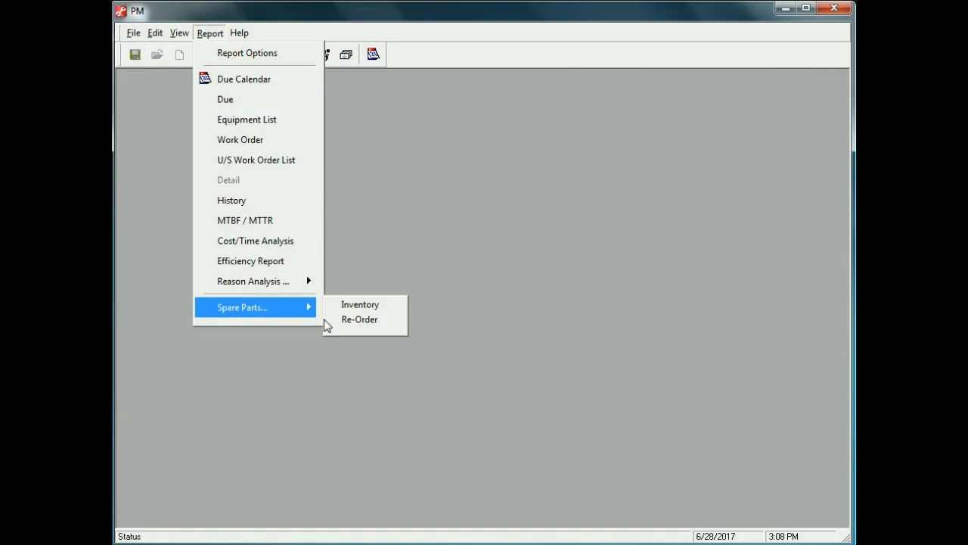
{"action": "left_click", "coordinate": [366, 321]}
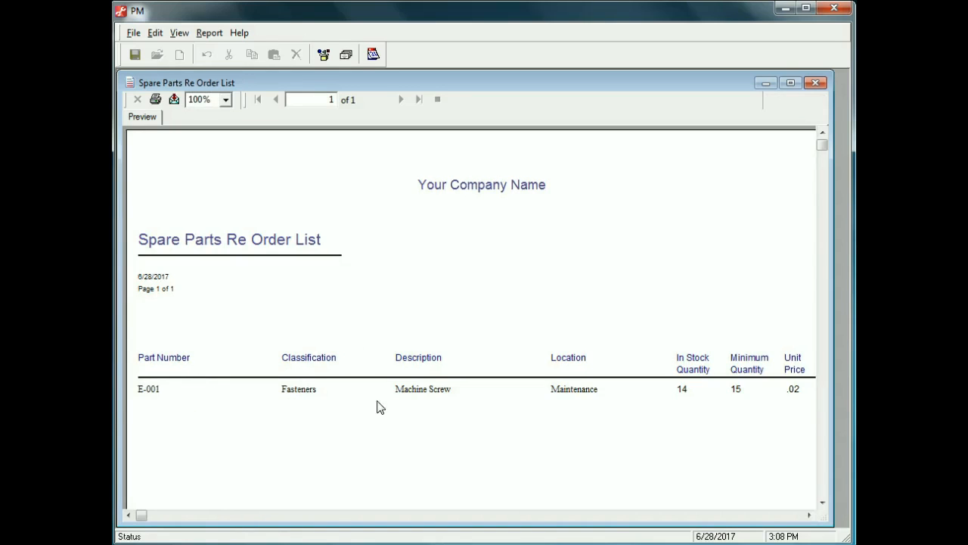
{"action": "left_click", "coordinate": [808, 515]}
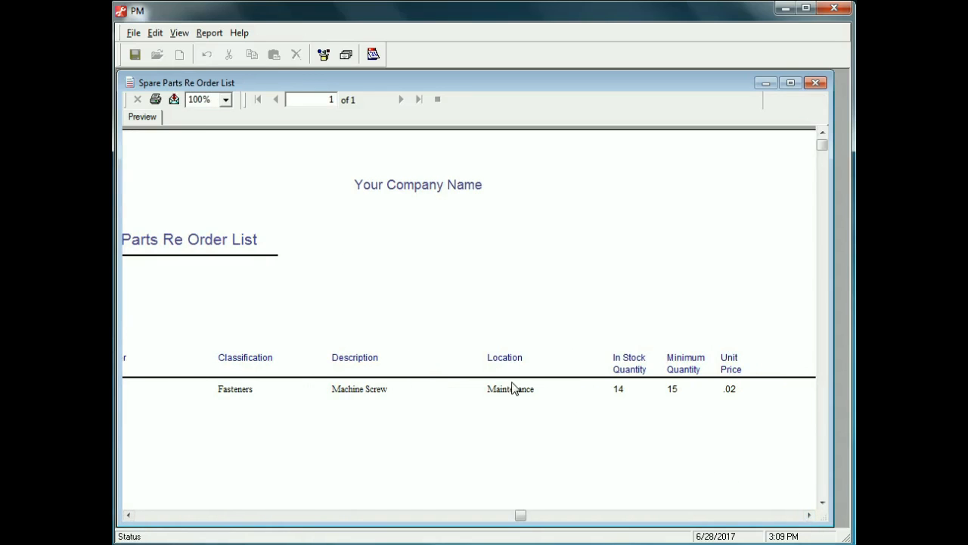
{"action": "left_click_drag", "start_coordinate": [522, 516], "coordinate": [139, 513]}
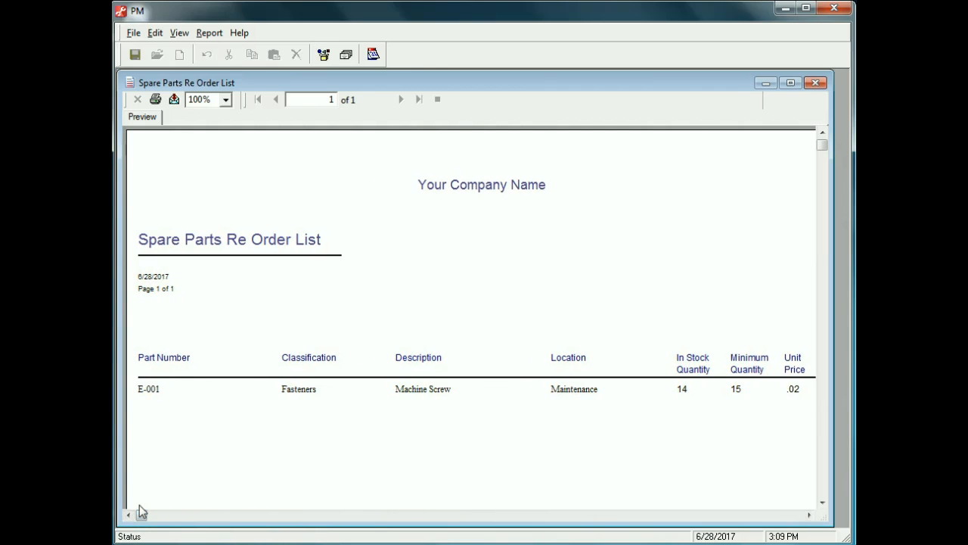
{"action": "left_click", "coordinate": [817, 84]}
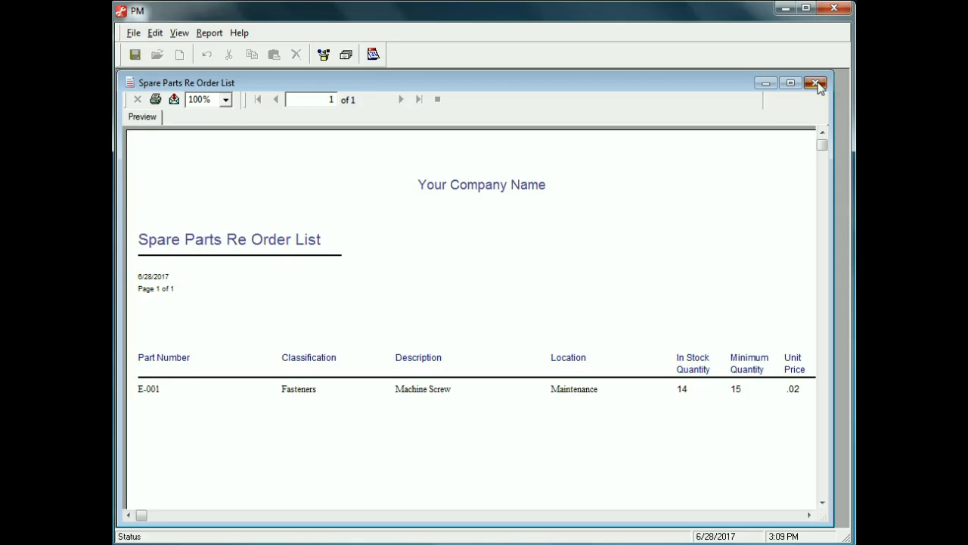